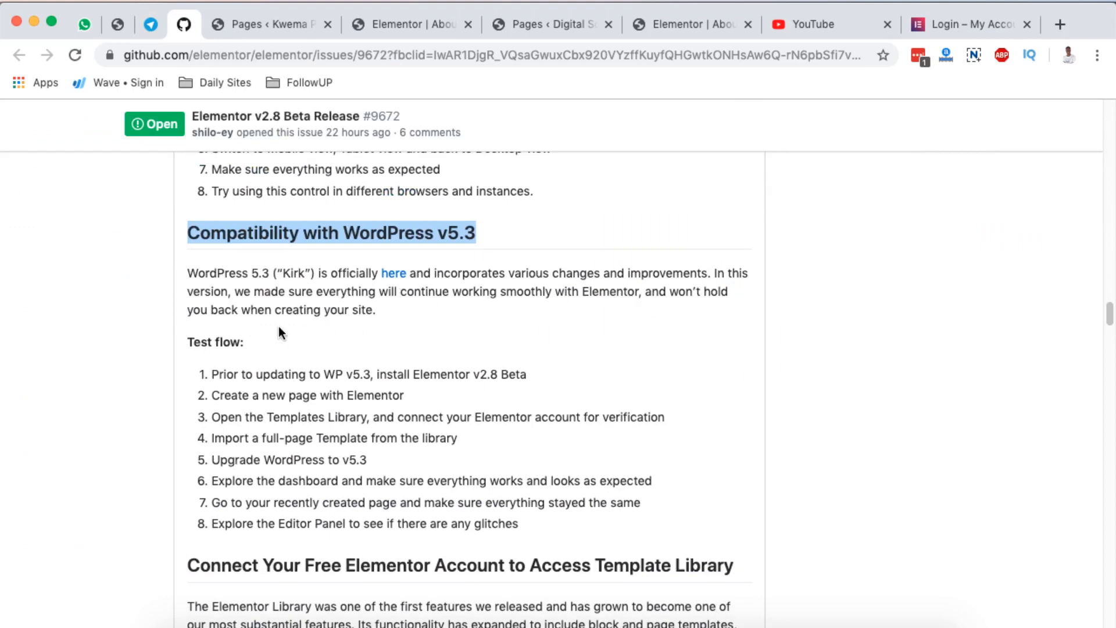
Step: Check the WordPress version in the Kwema Photography dashboard footer against the compatibility and test notes of the Elementor v2.8 beta issue
{"action": "key", "text": "ctrl+Tab"}
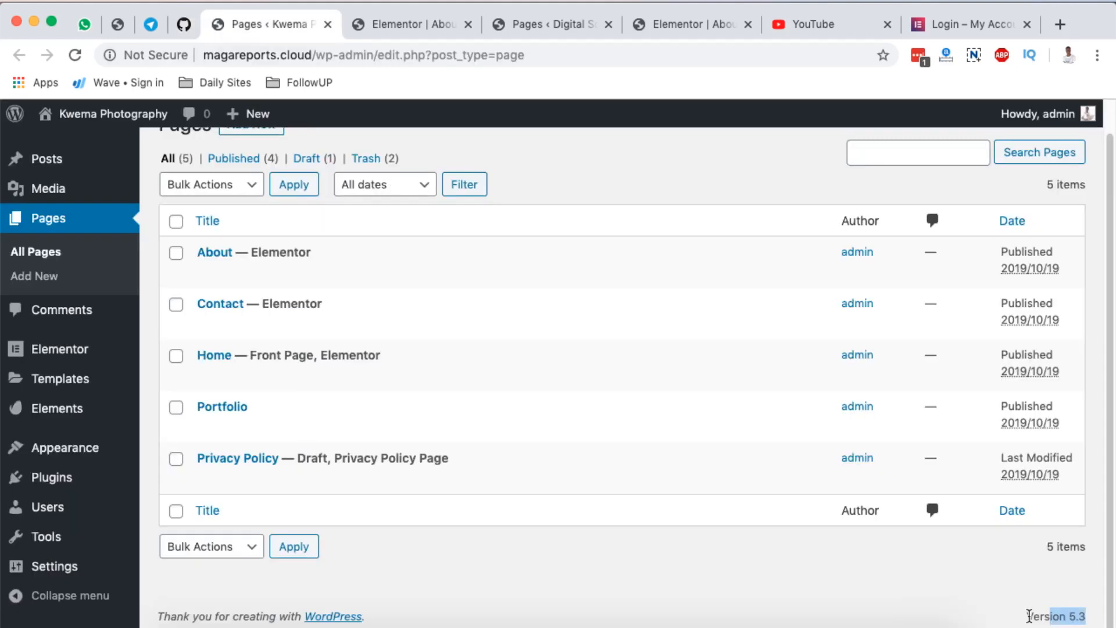
{"action": "left_click_drag", "start_coordinate": [1027, 616], "coordinate": [1090, 620]}
{"action": "key", "text": "ctrl+shift+Tab"}
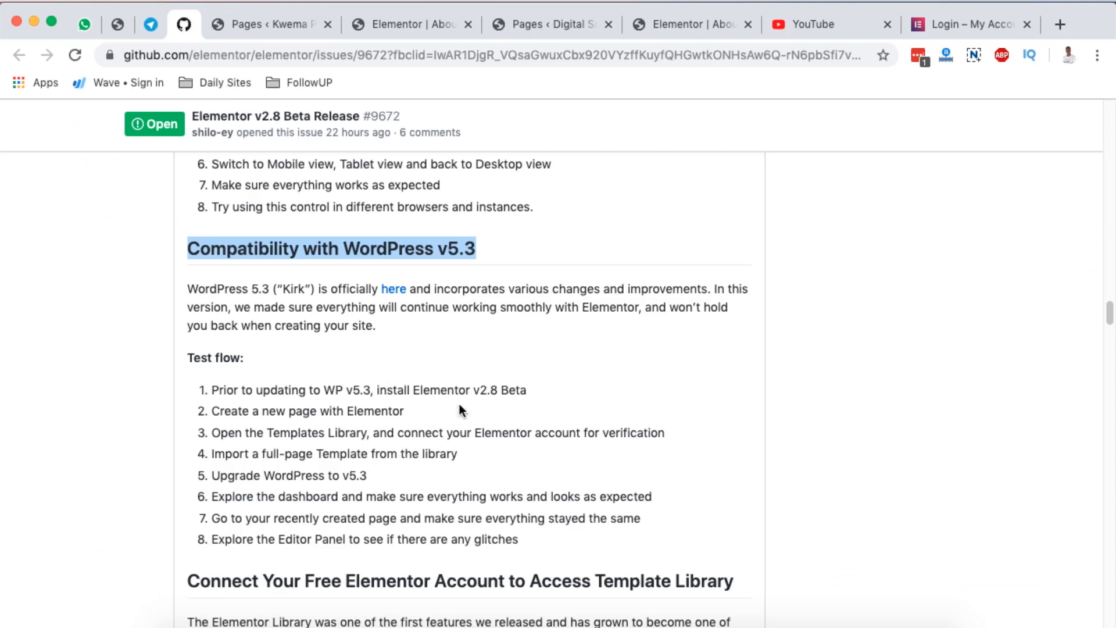
{"action": "left_click_drag", "start_coordinate": [478, 390], "coordinate": [525, 388]}
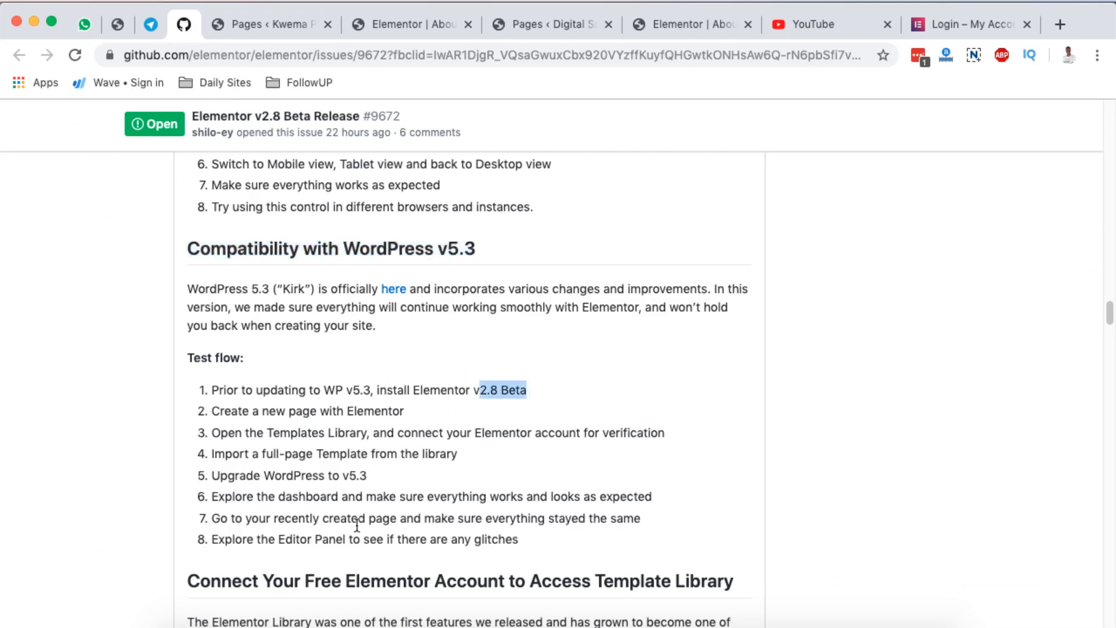
{"action": "left_click", "coordinate": [331, 521]}
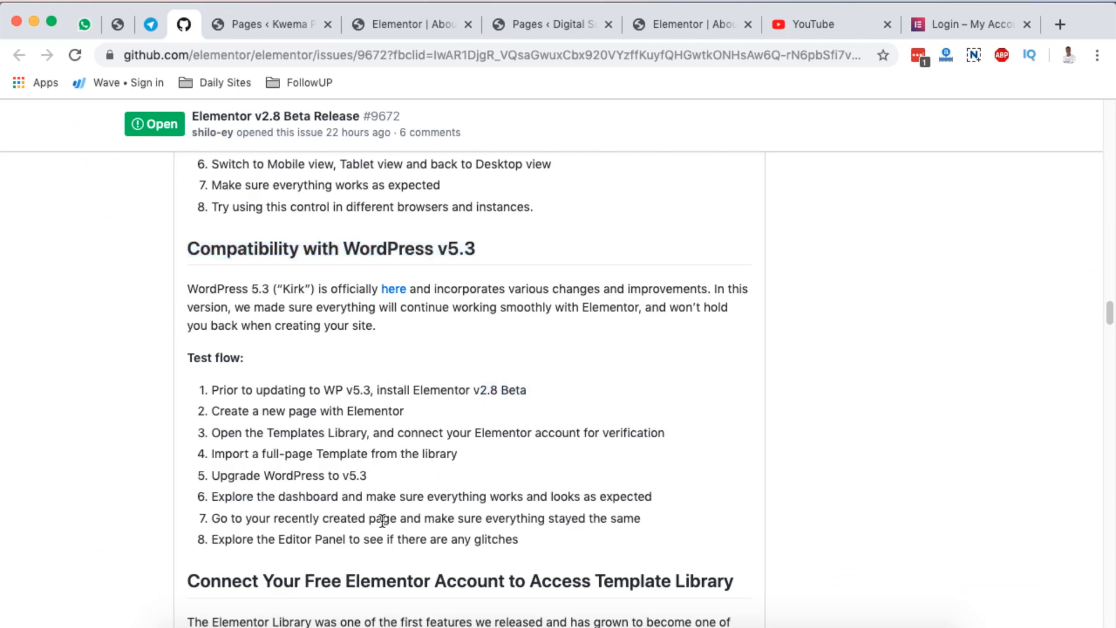
{"action": "scroll", "coordinate": [382, 520], "scroll_direction": "up", "scroll_amount": 20}
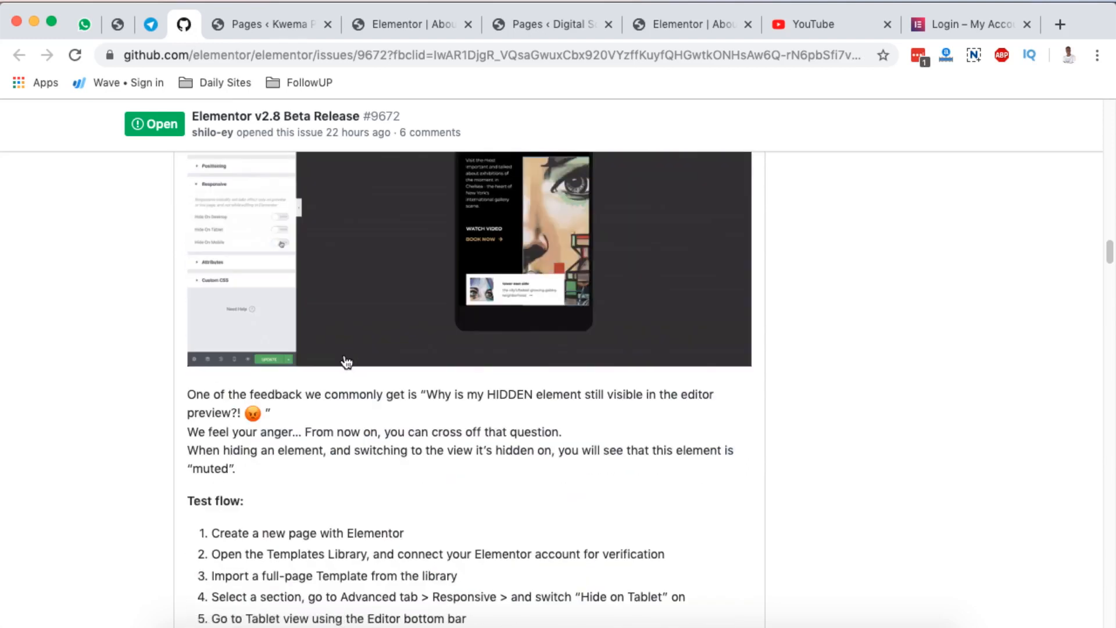
{"action": "scroll", "coordinate": [344, 360], "scroll_direction": "down", "scroll_amount": 15}
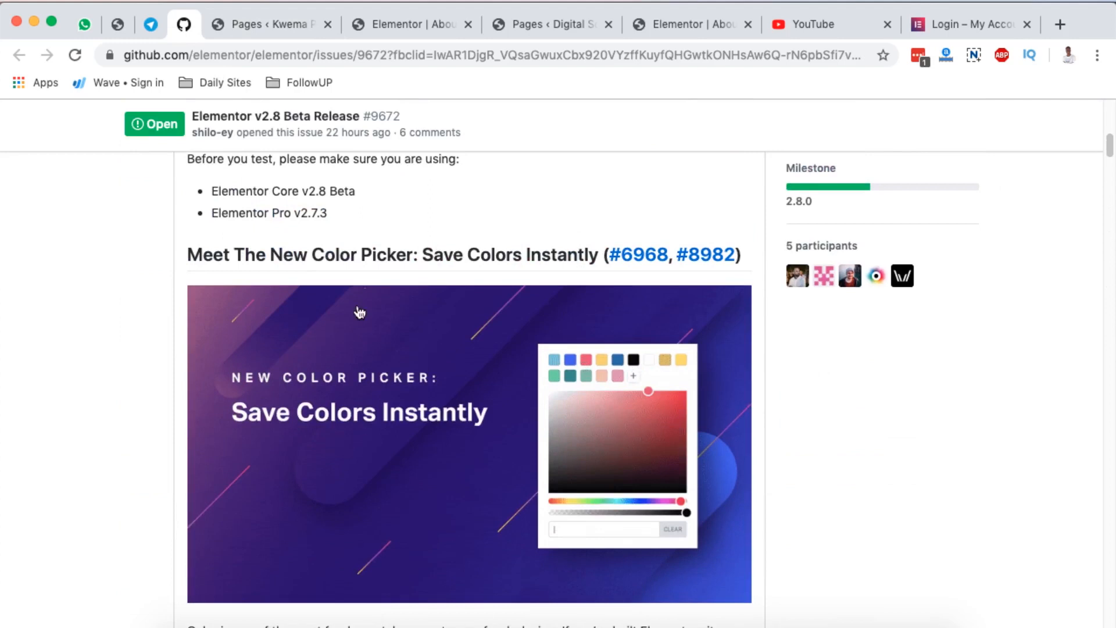
Step: Switch to the magareports.cloud About page editor and open the colour picker for the Premium Image Separator section's first gradient colour
{"action": "left_click", "coordinate": [394, 24]}
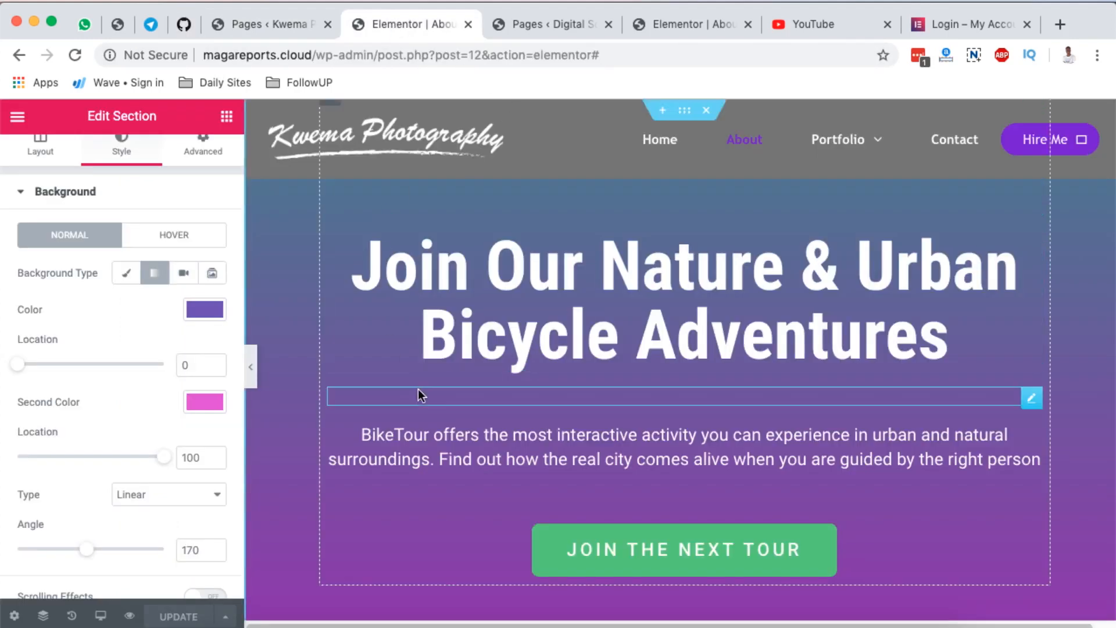
{"action": "scroll", "coordinate": [418, 390], "scroll_direction": "down", "scroll_amount": 20}
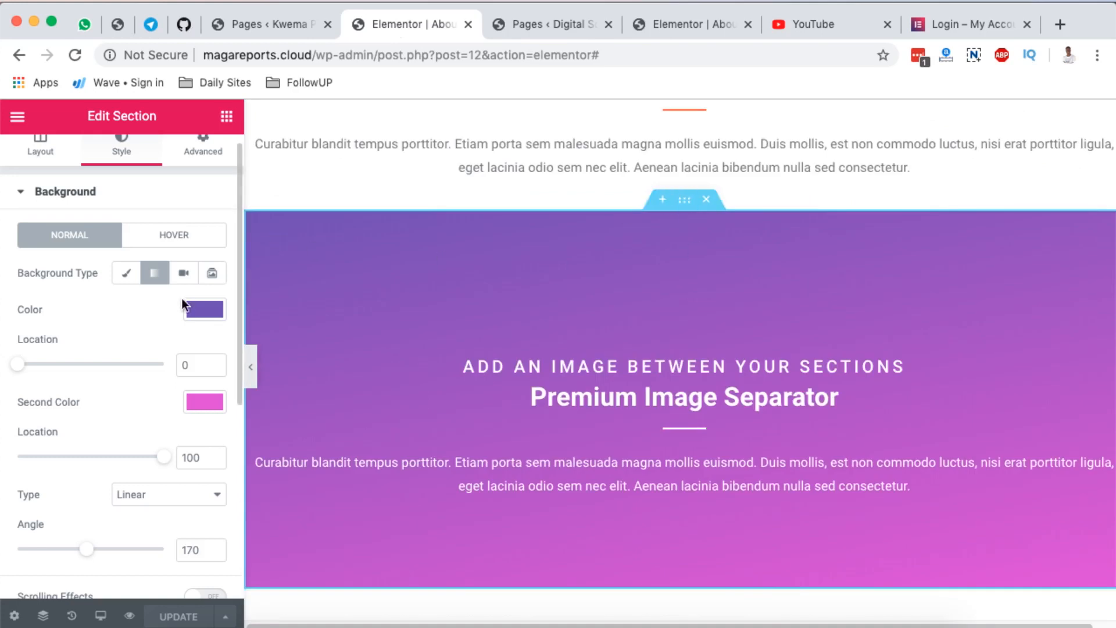
{"action": "left_click", "coordinate": [207, 315]}
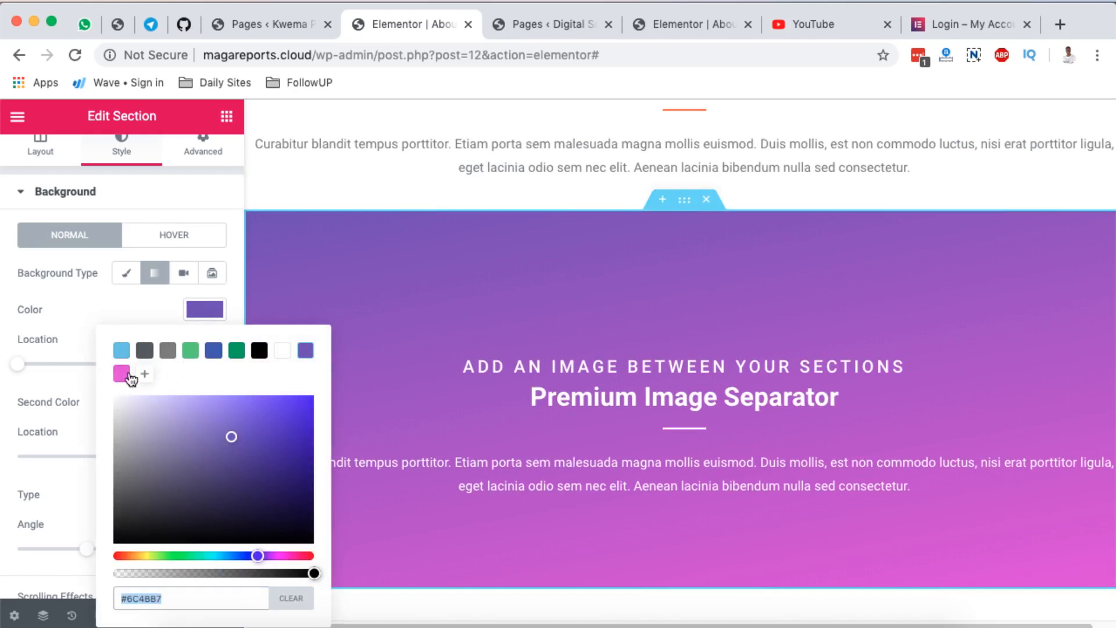
Step: Switch to the digitalcreative.design About page editor and open the Accounting Services section for editing
{"action": "left_click", "coordinate": [678, 23]}
{"action": "scroll", "coordinate": [612, 407], "scroll_direction": "down", "scroll_amount": 8}
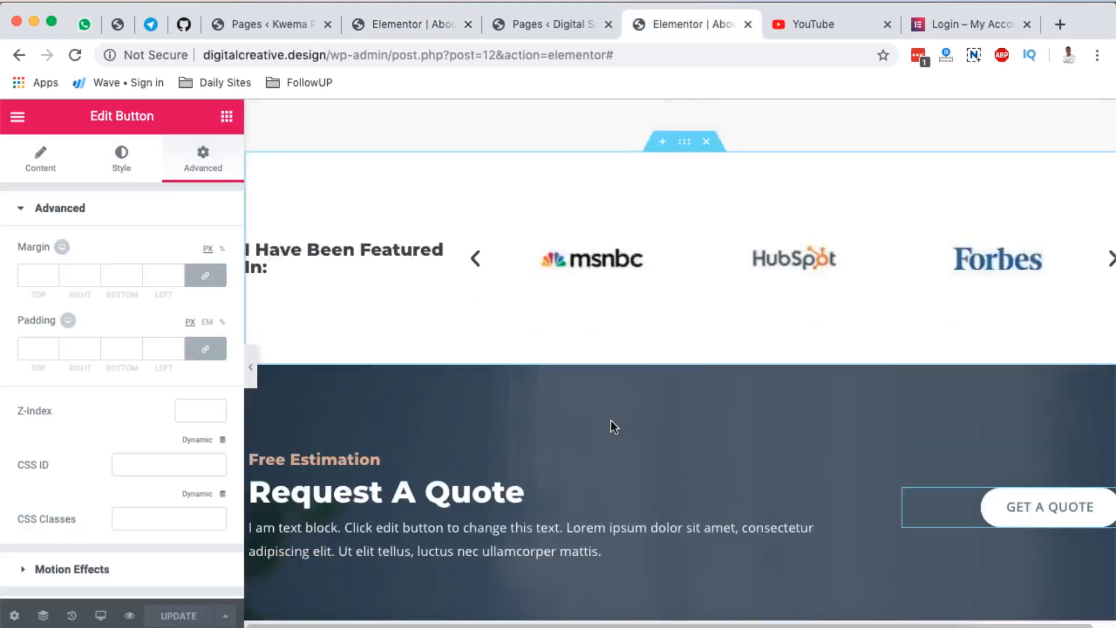
{"action": "scroll", "coordinate": [611, 420], "scroll_direction": "up", "scroll_amount": 4}
{"action": "scroll", "coordinate": [664, 241], "scroll_direction": "up", "scroll_amount": 15}
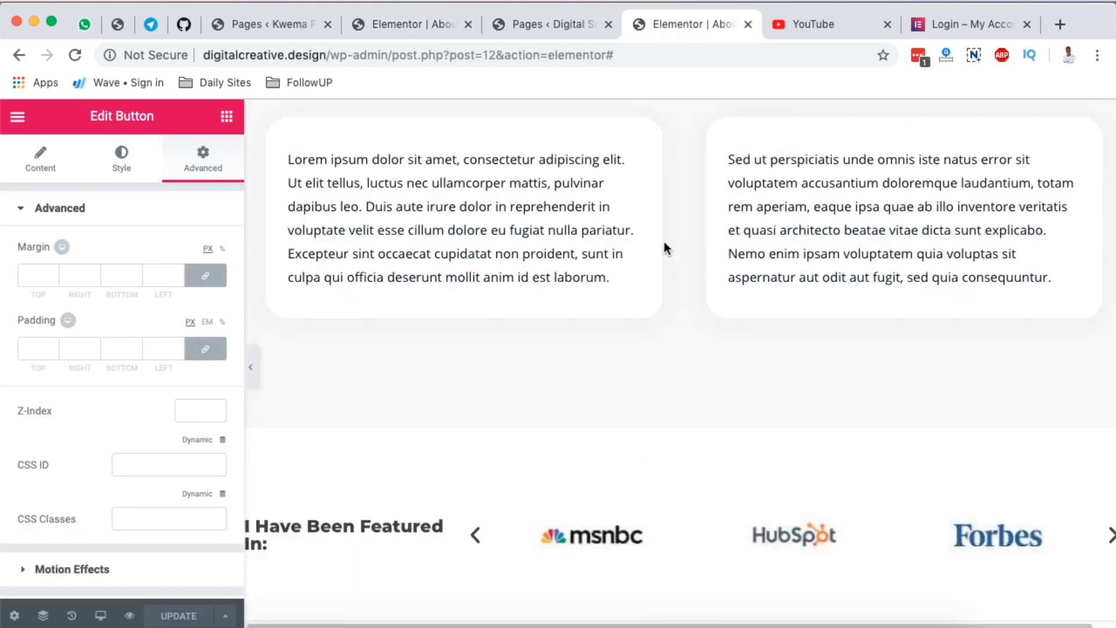
{"action": "scroll", "coordinate": [679, 341], "scroll_direction": "down", "scroll_amount": 2}
{"action": "left_click", "coordinate": [684, 247]}
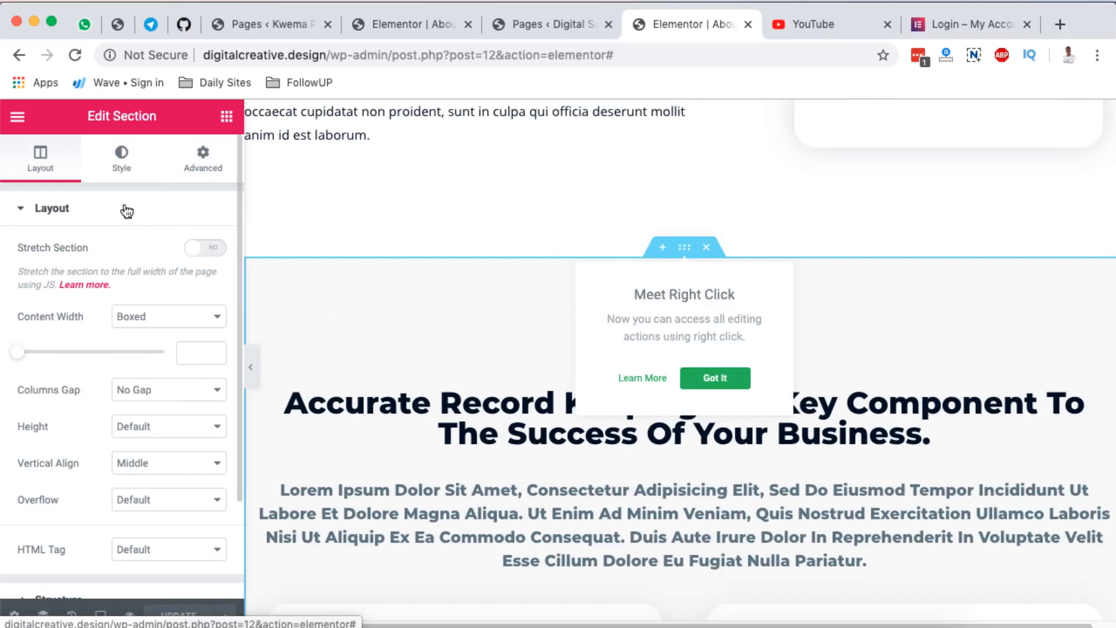
Step: Set the Accounting Services section's background to the fully opaque purple #9600ad
{"action": "left_click", "coordinate": [122, 157]}
{"action": "left_click", "coordinate": [204, 326]}
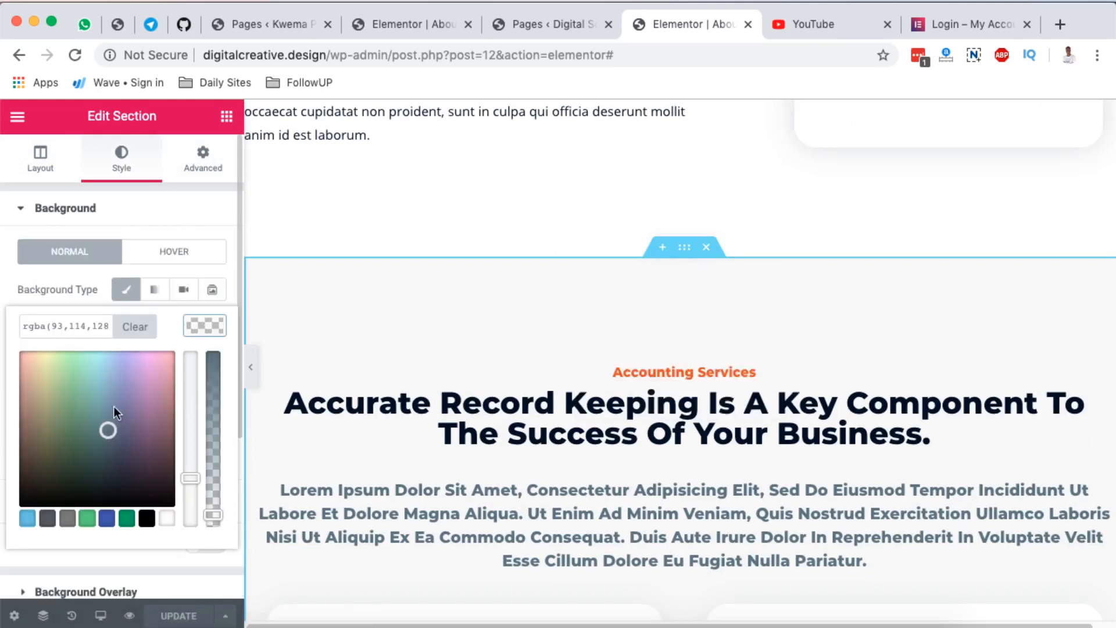
{"action": "left_click", "coordinate": [70, 445]}
{"action": "left_click", "coordinate": [155, 420]}
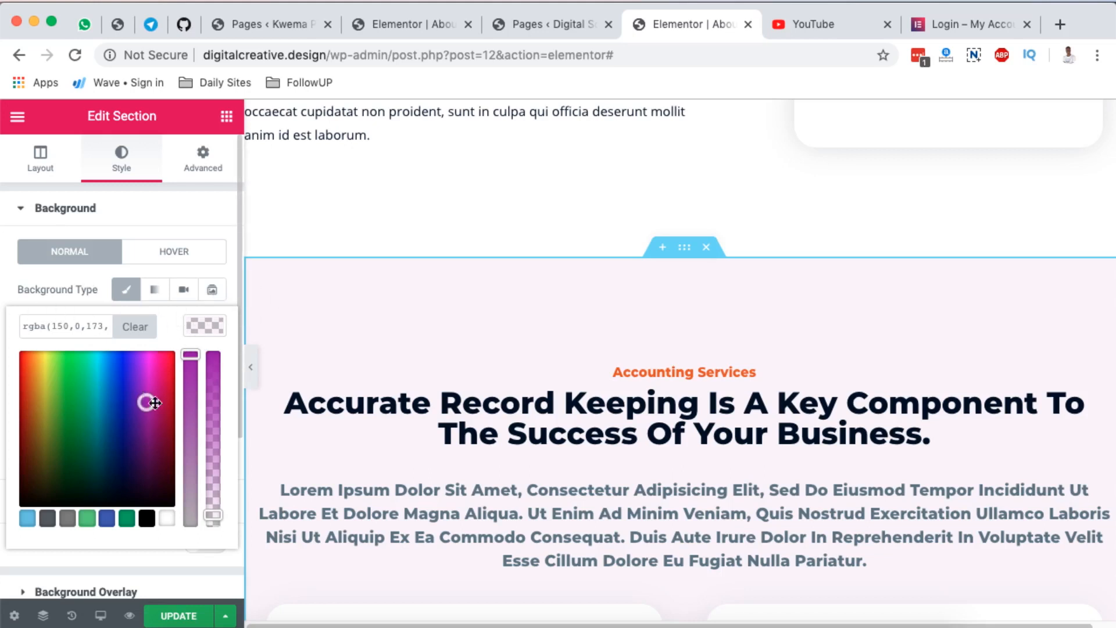
{"action": "left_click", "coordinate": [213, 354]}
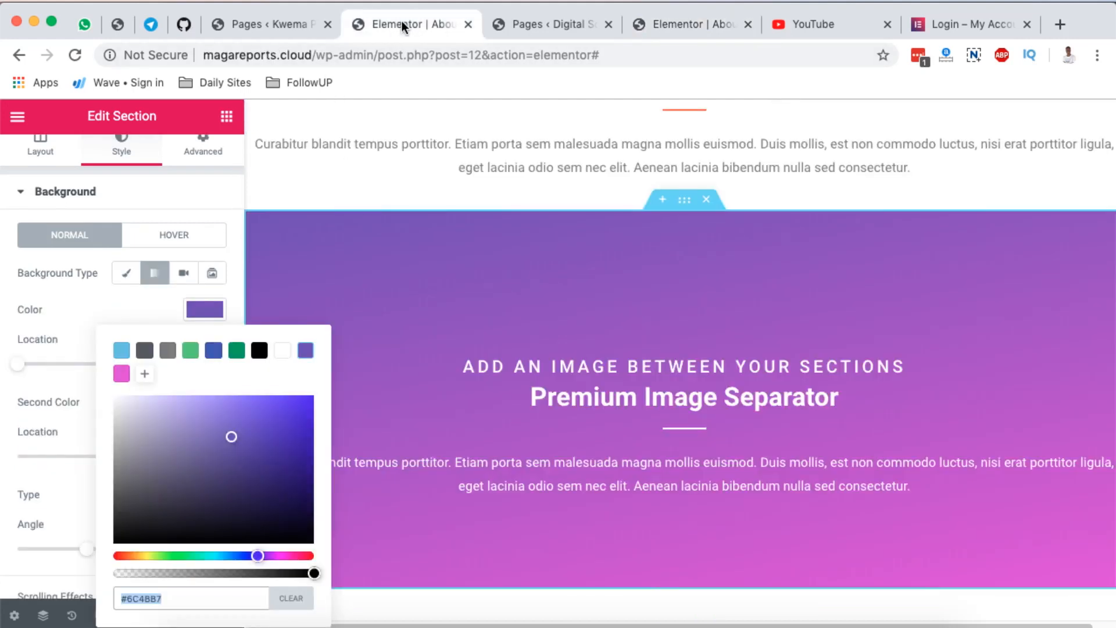
Step: Switch back to the magareports.cloud editor and change the Premium Image Separator section's first gradient colour to dark green #04732B
{"action": "left_click", "coordinate": [402, 24]}
{"action": "left_click_drag", "start_coordinate": [232, 441], "coordinate": [203, 467]}
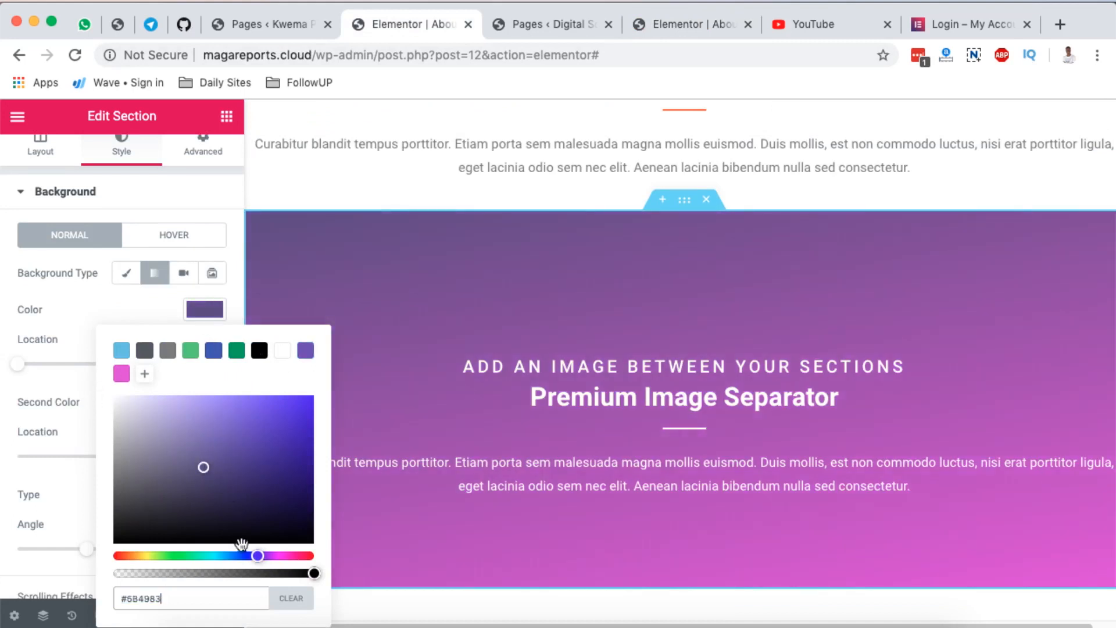
{"action": "left_click_drag", "start_coordinate": [234, 556], "coordinate": [190, 557]}
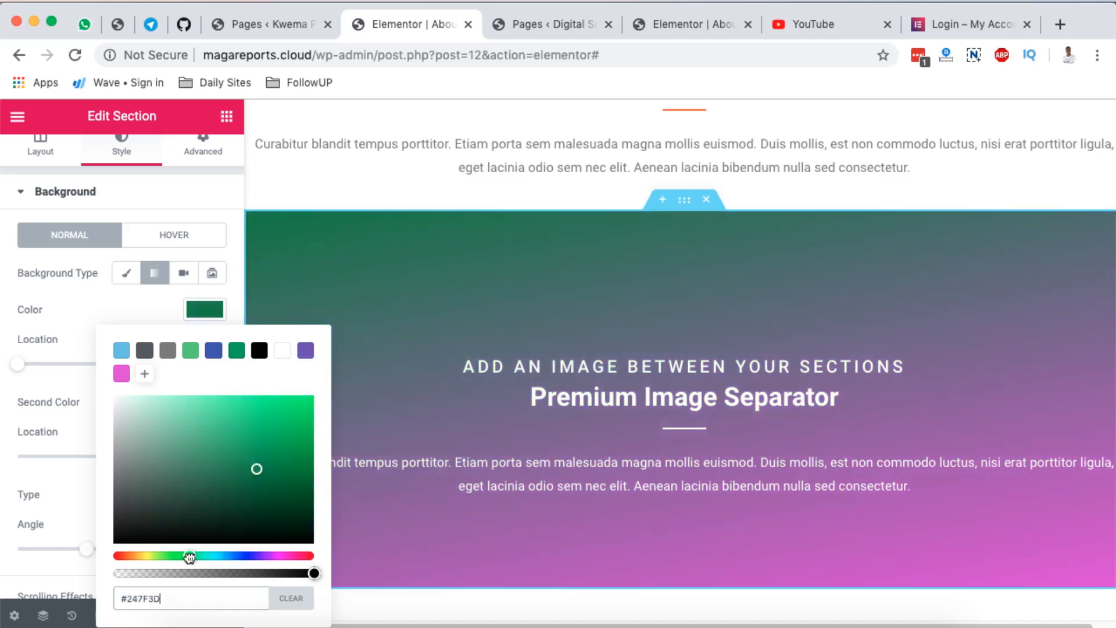
{"action": "left_click_drag", "start_coordinate": [260, 468], "coordinate": [297, 452]}
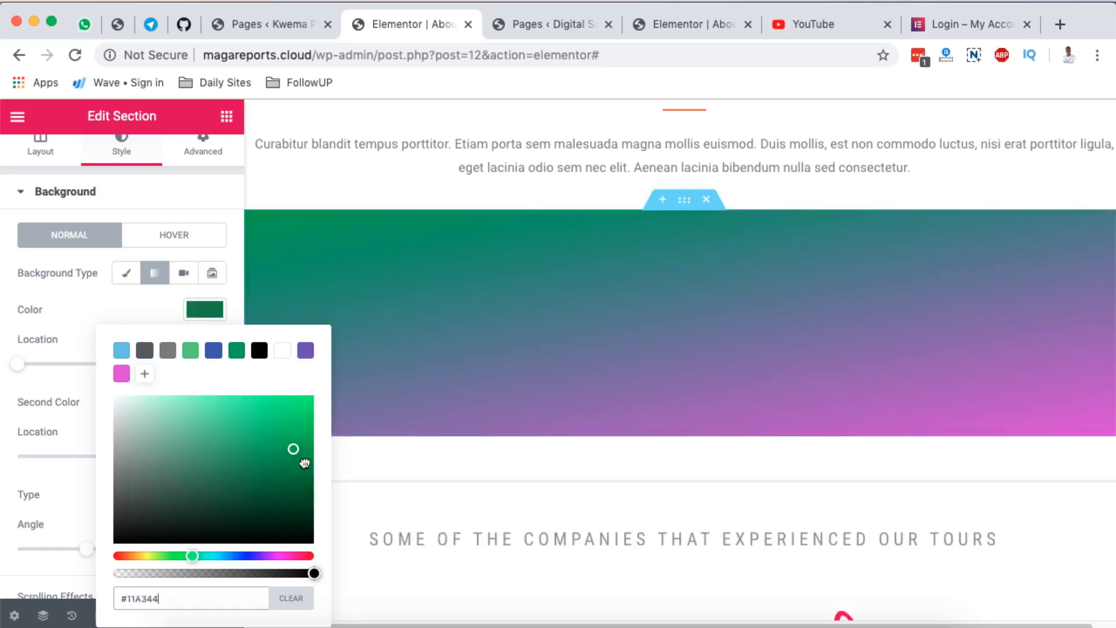
{"action": "left_click", "coordinate": [306, 478]}
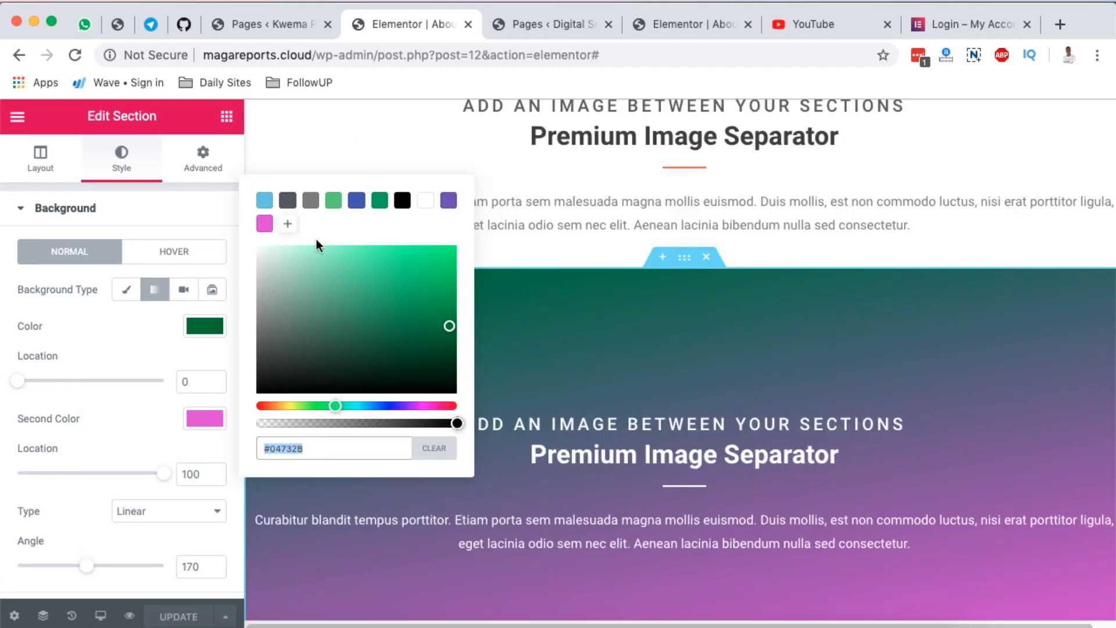
Step: Save the dark green #04732B as a new swatch in the colour picker and close the picker
{"action": "left_click", "coordinate": [341, 447]}
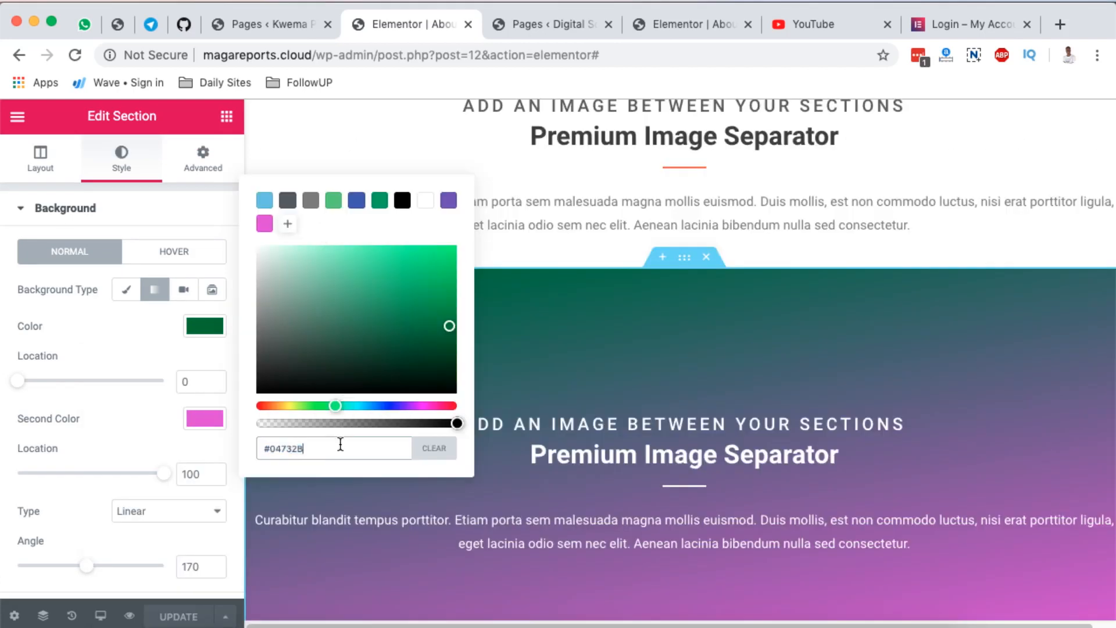
{"action": "left_click", "coordinate": [287, 225]}
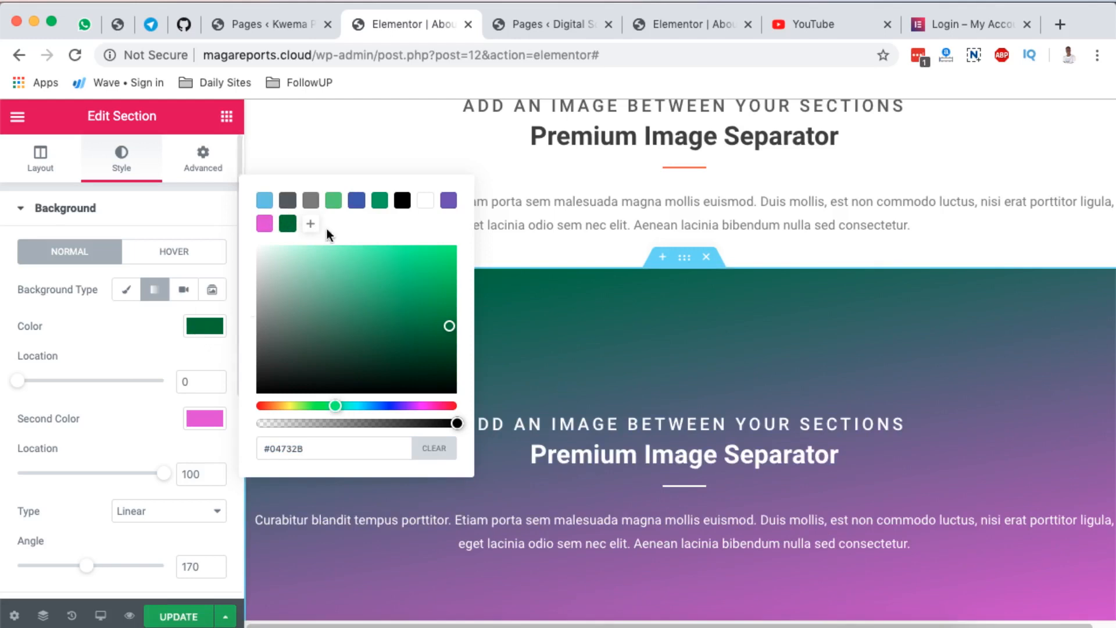
{"action": "left_click", "coordinate": [200, 337]}
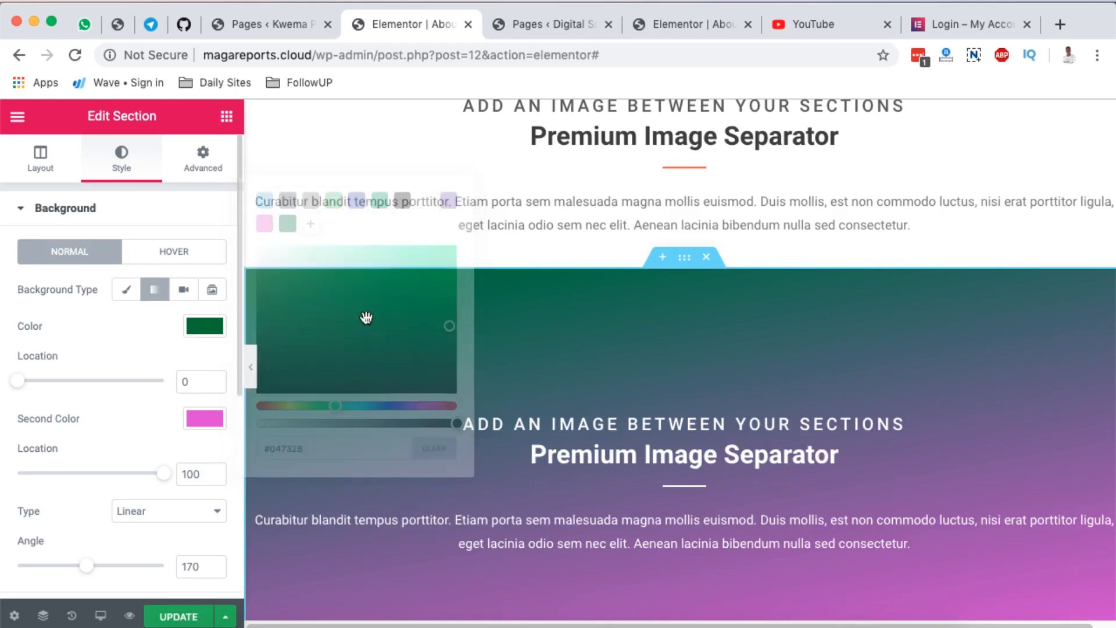
Step: Set the background of the "Enjoy the bike ride of your life" section to the saved dark green swatch #04732B
{"action": "scroll", "coordinate": [615, 368], "scroll_direction": "down", "scroll_amount": 15}
{"action": "scroll", "coordinate": [615, 368], "scroll_direction": "up", "scroll_amount": 8}
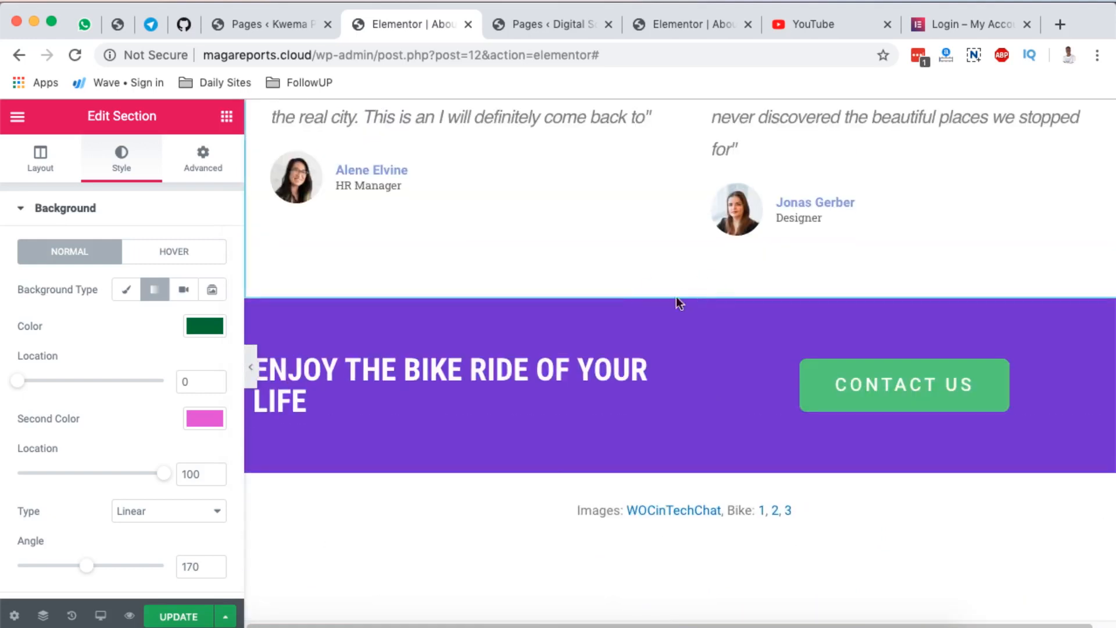
{"action": "left_click", "coordinate": [678, 298]}
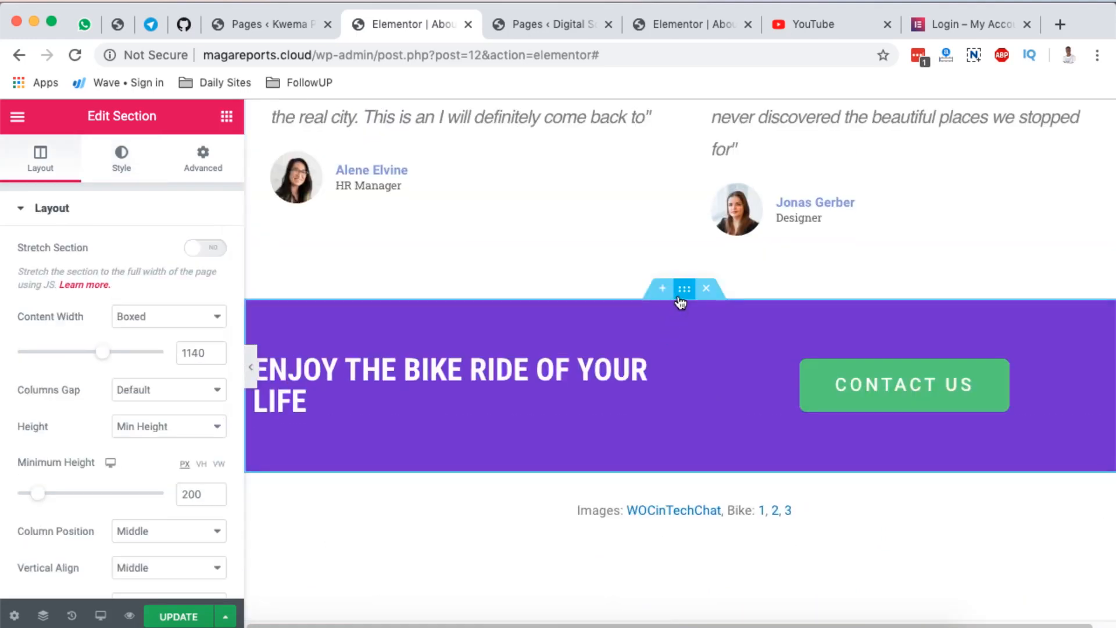
{"action": "left_click", "coordinate": [121, 158]}
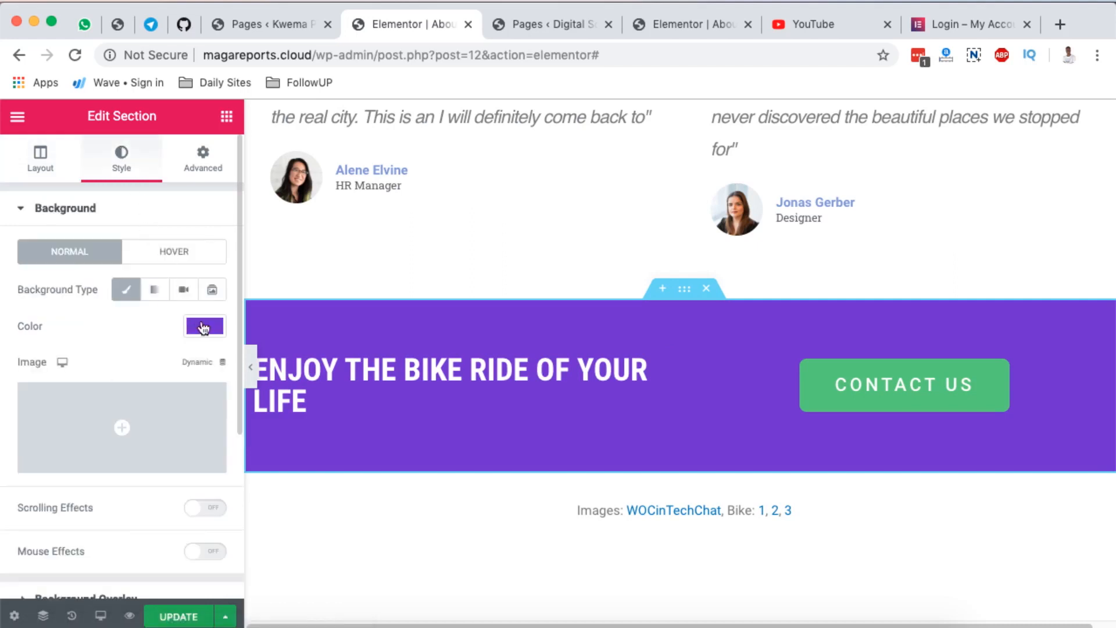
{"action": "left_click", "coordinate": [200, 330]}
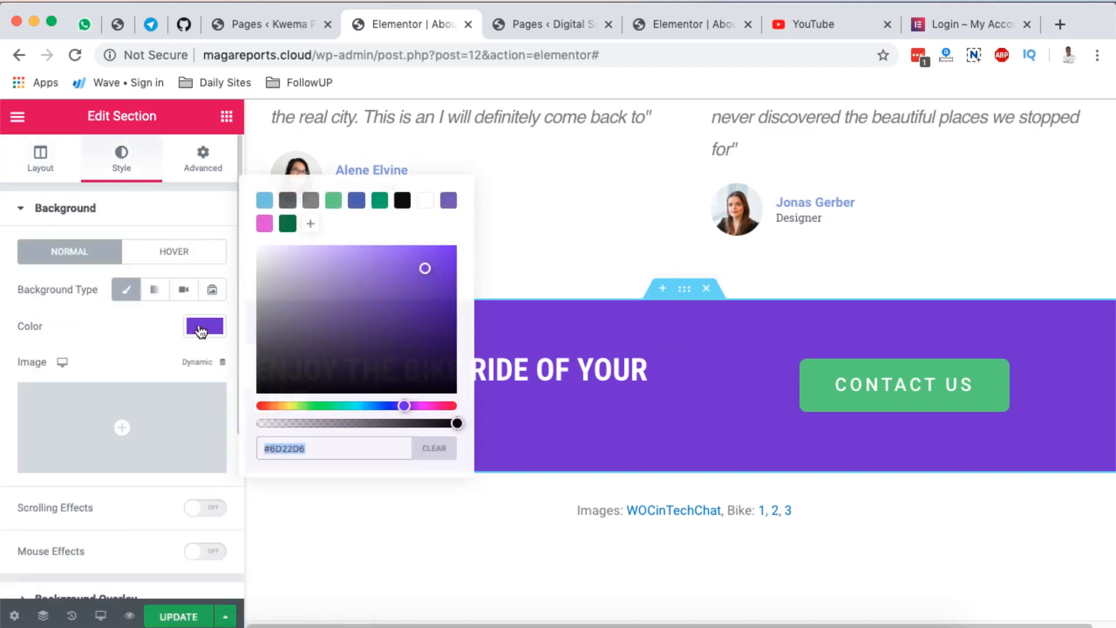
{"action": "left_click", "coordinate": [287, 225]}
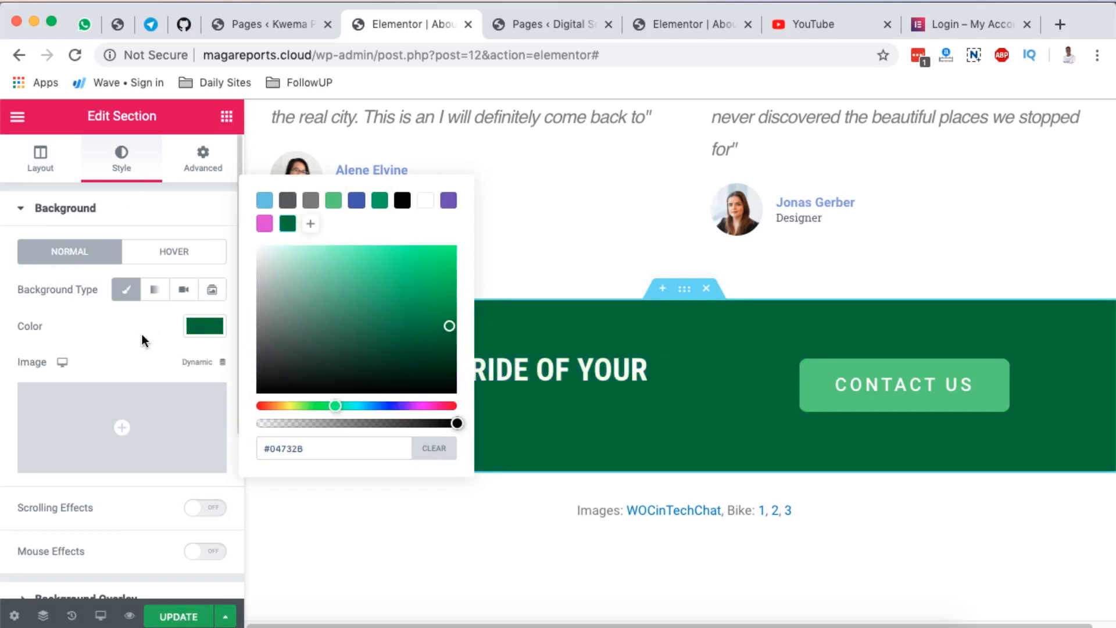
{"action": "triple_click", "coordinate": [294, 450]}
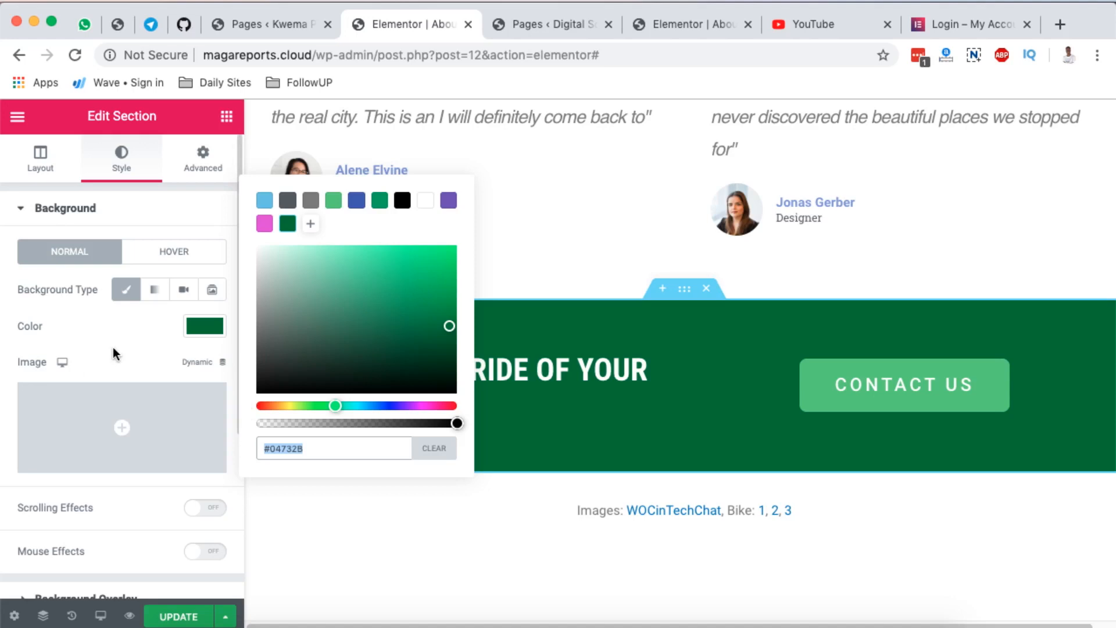
Step: Compare the old colour picker on the digitalcreative.design page with the new one on magareports.cloud, and close the new picker
{"action": "left_click", "coordinate": [685, 23]}
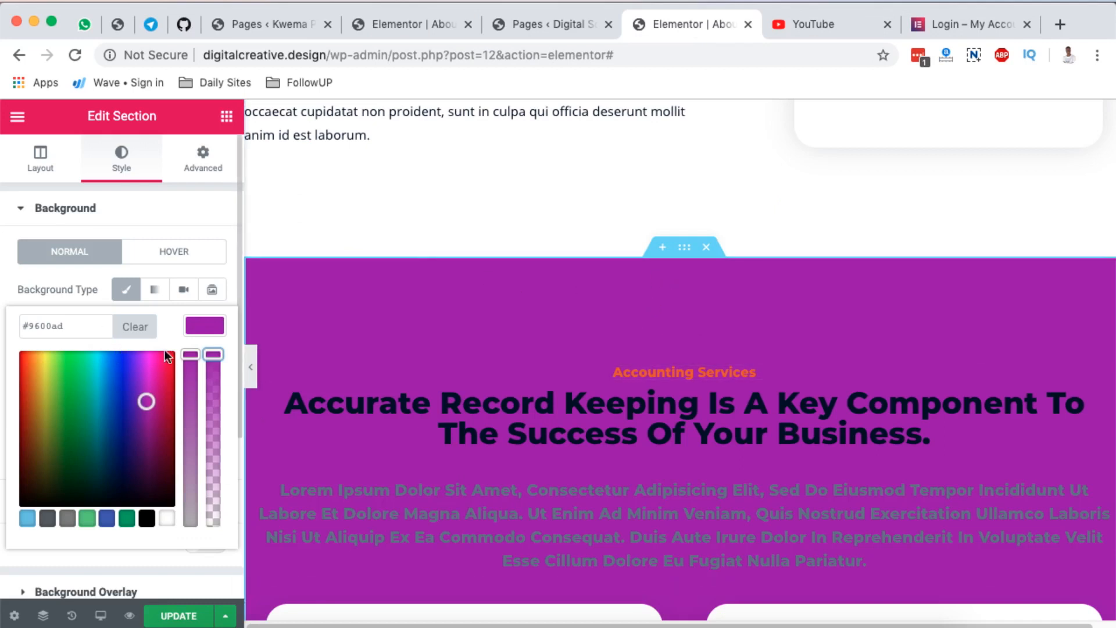
{"action": "left_click", "coordinate": [399, 20]}
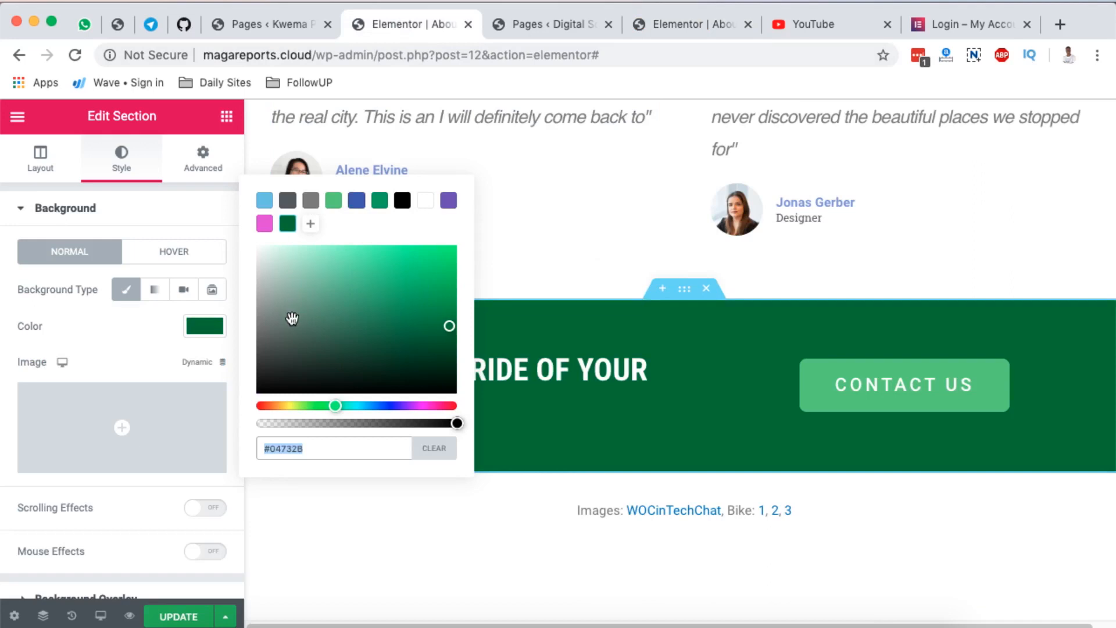
{"action": "left_click", "coordinate": [154, 340]}
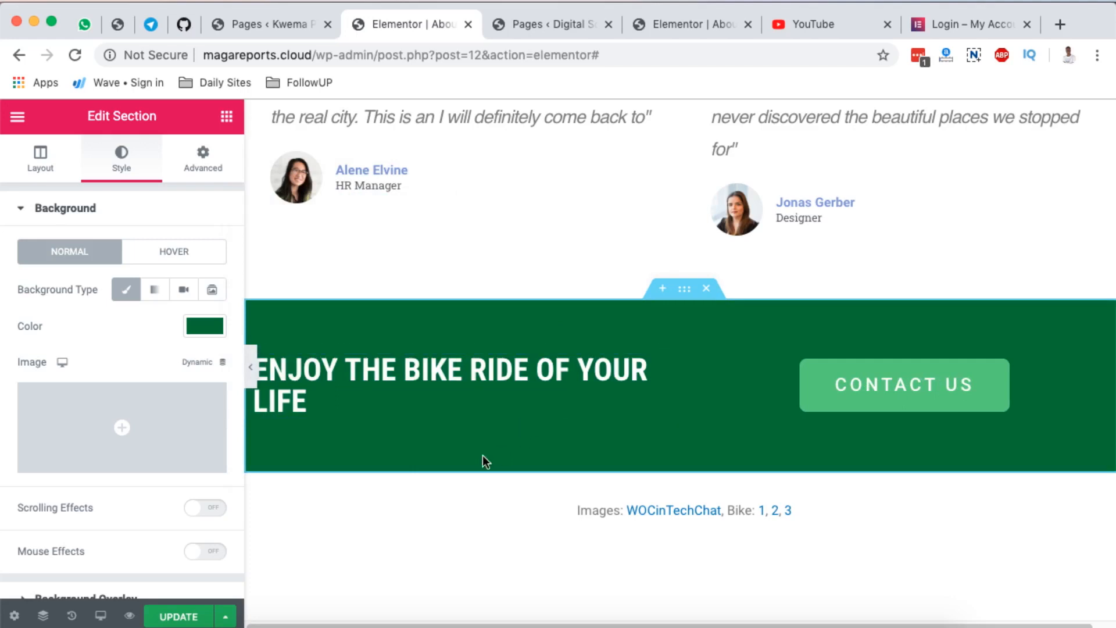
Step: Look through the widget library from the Basic category down to Site and Single, and the lower part of the About page
{"action": "left_click", "coordinate": [226, 115]}
{"action": "scroll", "coordinate": [99, 478], "scroll_direction": "down", "scroll_amount": 5}
{"action": "scroll", "coordinate": [98, 480], "scroll_direction": "up", "scroll_amount": 5}
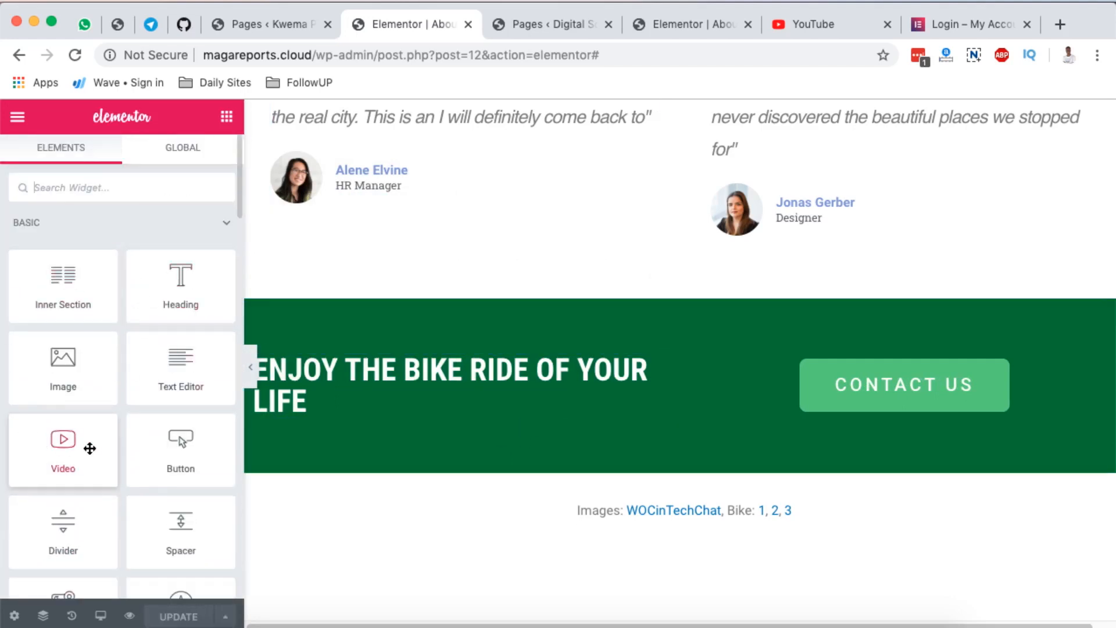
{"action": "scroll", "coordinate": [121, 273], "scroll_direction": "down", "scroll_amount": 10}
{"action": "scroll", "coordinate": [121, 272], "scroll_direction": "down", "scroll_amount": 6}
{"action": "scroll", "coordinate": [121, 272], "scroll_direction": "up", "scroll_amount": 15}
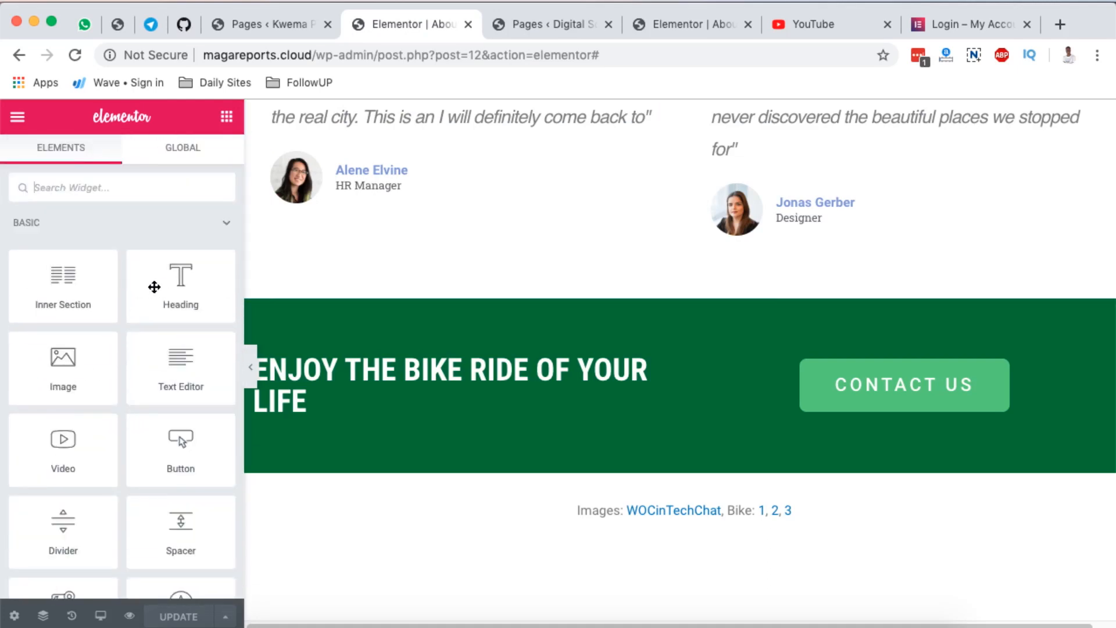
{"action": "scroll", "coordinate": [560, 558], "scroll_direction": "down", "scroll_amount": 2}
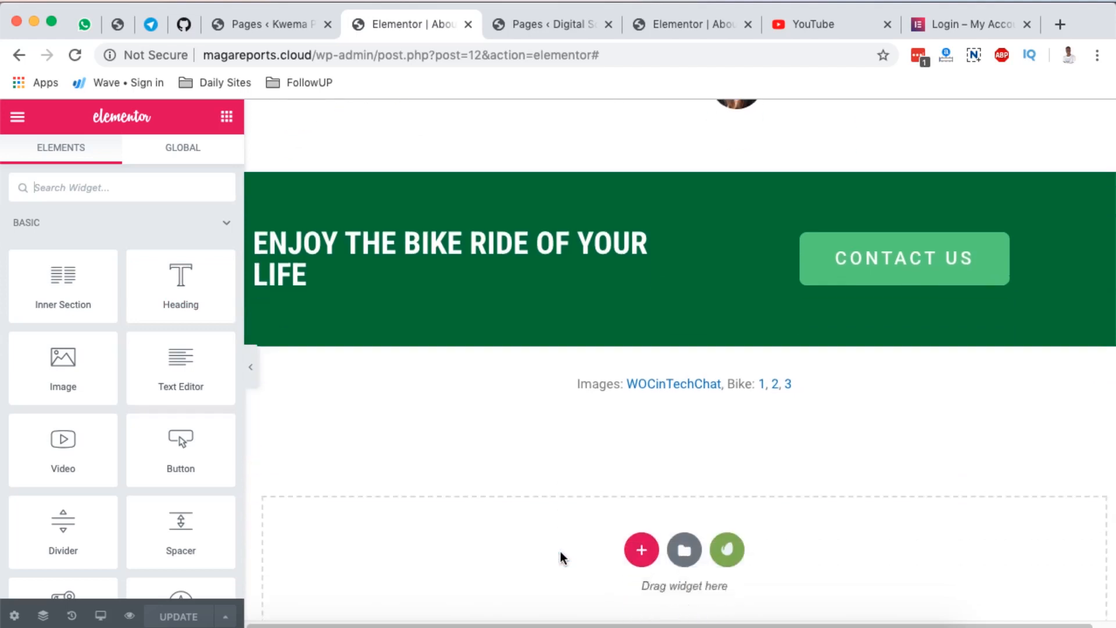
{"action": "scroll", "coordinate": [133, 243], "scroll_direction": "down", "scroll_amount": 3}
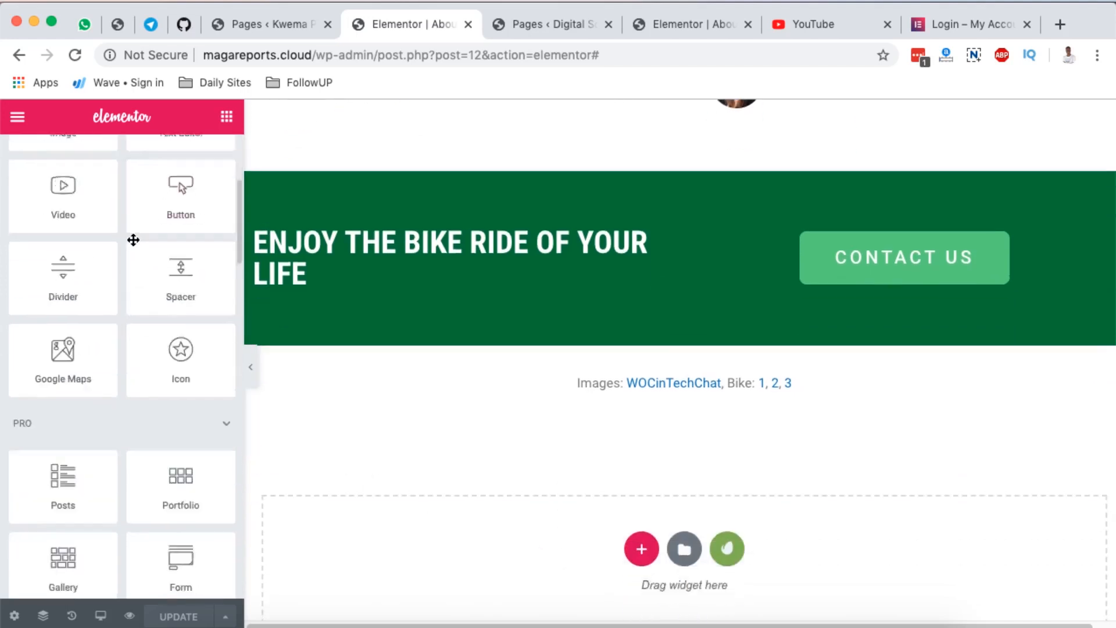
{"action": "scroll", "coordinate": [132, 243], "scroll_direction": "down", "scroll_amount": 15}
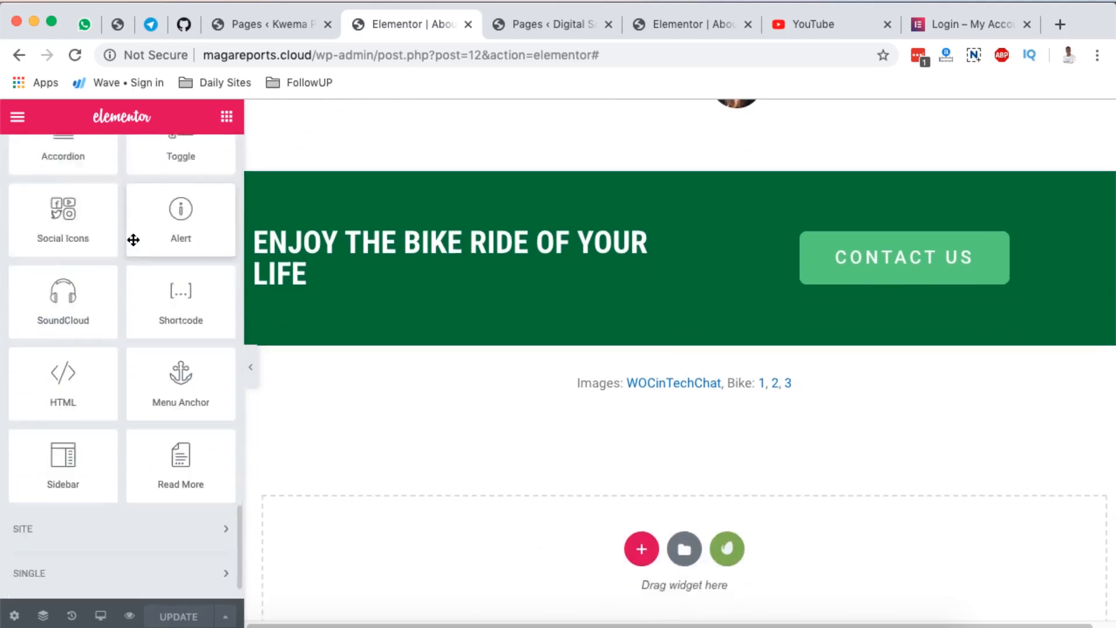
{"action": "scroll", "coordinate": [133, 240], "scroll_direction": "down", "scroll_amount": 2}
{"action": "scroll", "coordinate": [134, 240], "scroll_direction": "up", "scroll_amount": 15}
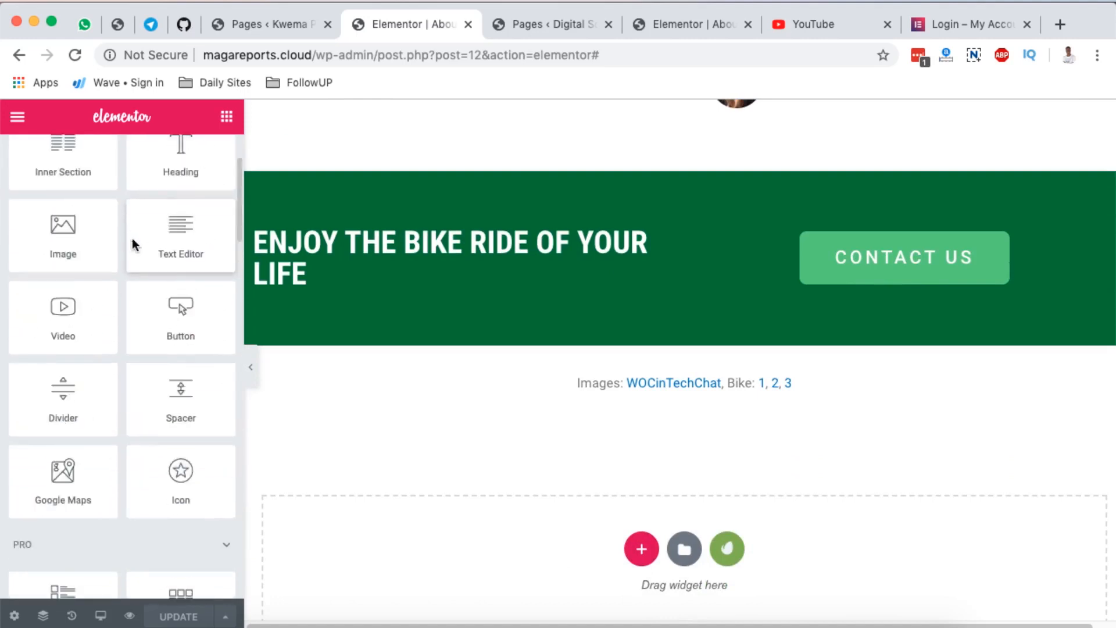
{"action": "scroll", "coordinate": [133, 240], "scroll_direction": "up", "scroll_amount": 3}
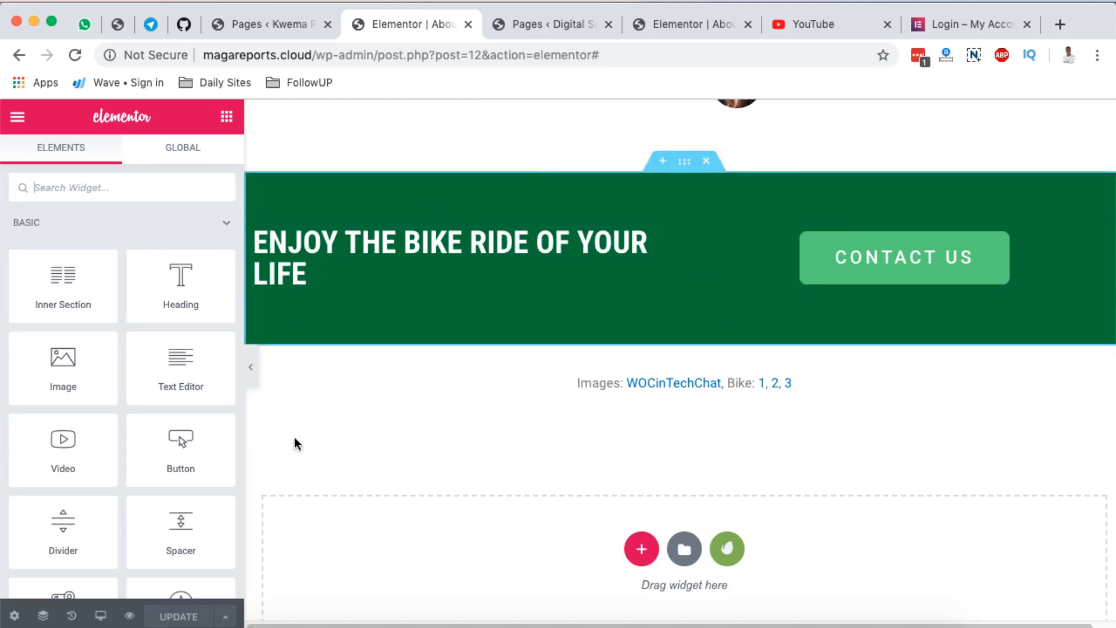
{"action": "scroll", "coordinate": [309, 481], "scroll_direction": "down", "scroll_amount": 5}
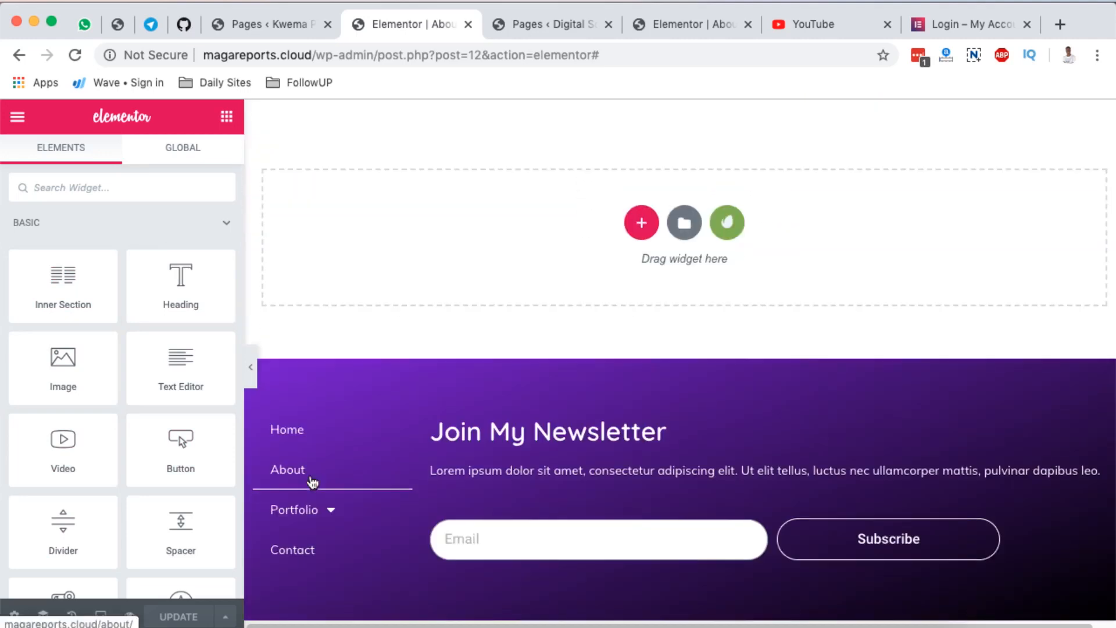
{"action": "scroll", "coordinate": [59, 404], "scroll_direction": "down", "scroll_amount": 6}
{"action": "scroll", "coordinate": [60, 406], "scroll_direction": "up", "scroll_amount": 10}
Step: Open the editor preferences and set the UI theme to Dark
{"action": "left_click", "coordinate": [14, 614]}
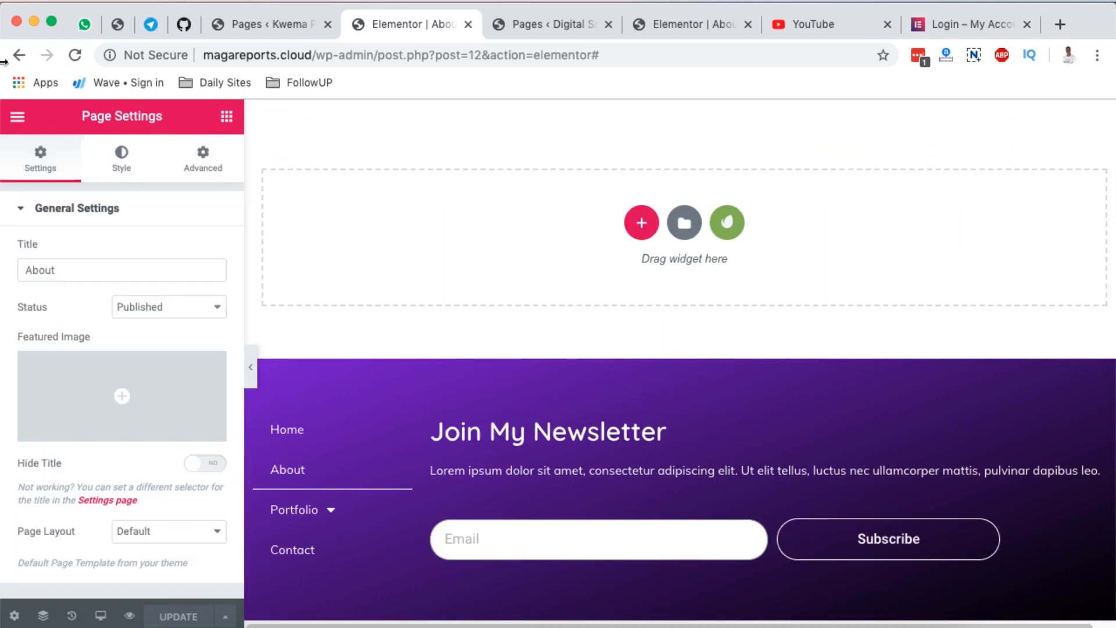
{"action": "left_click", "coordinate": [18, 118]}
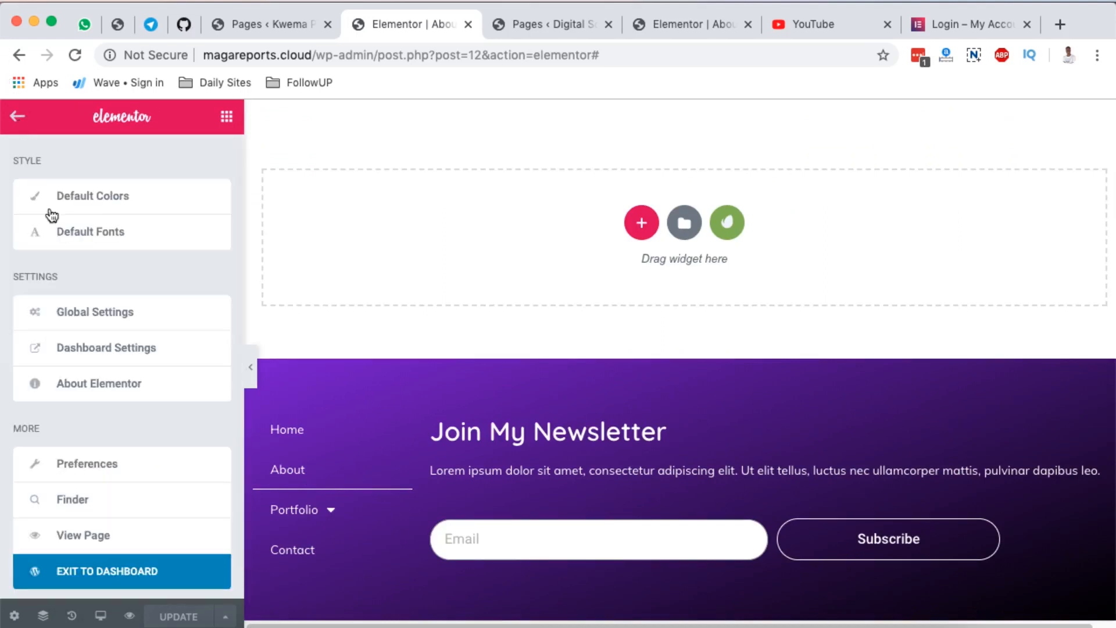
{"action": "left_click", "coordinate": [68, 463]}
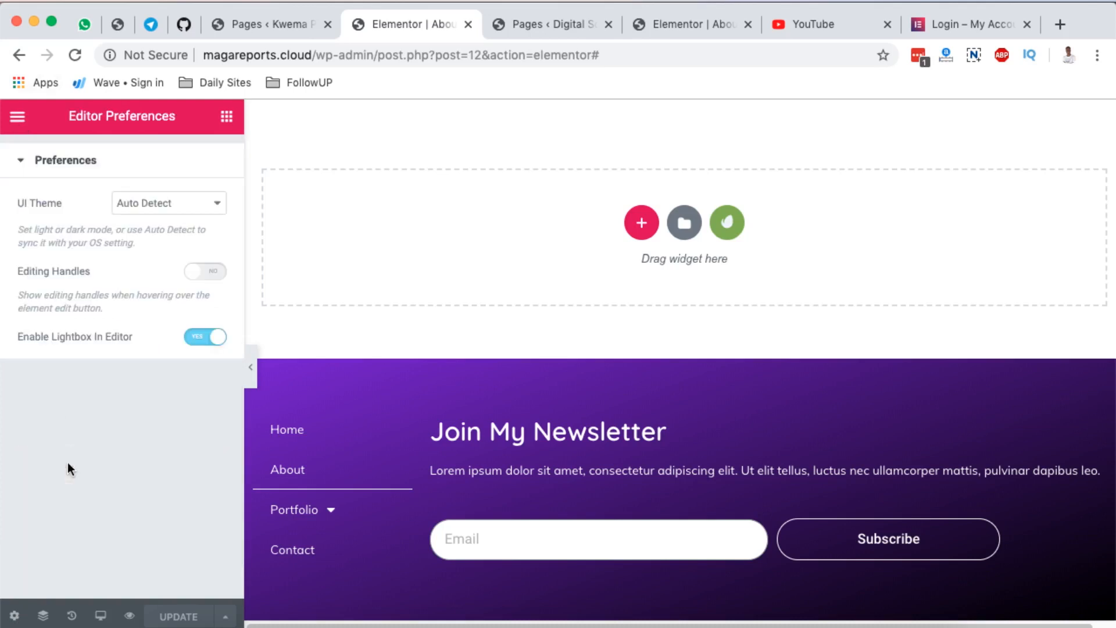
{"action": "left_click", "coordinate": [137, 214]}
{"action": "left_click", "coordinate": [141, 234]}
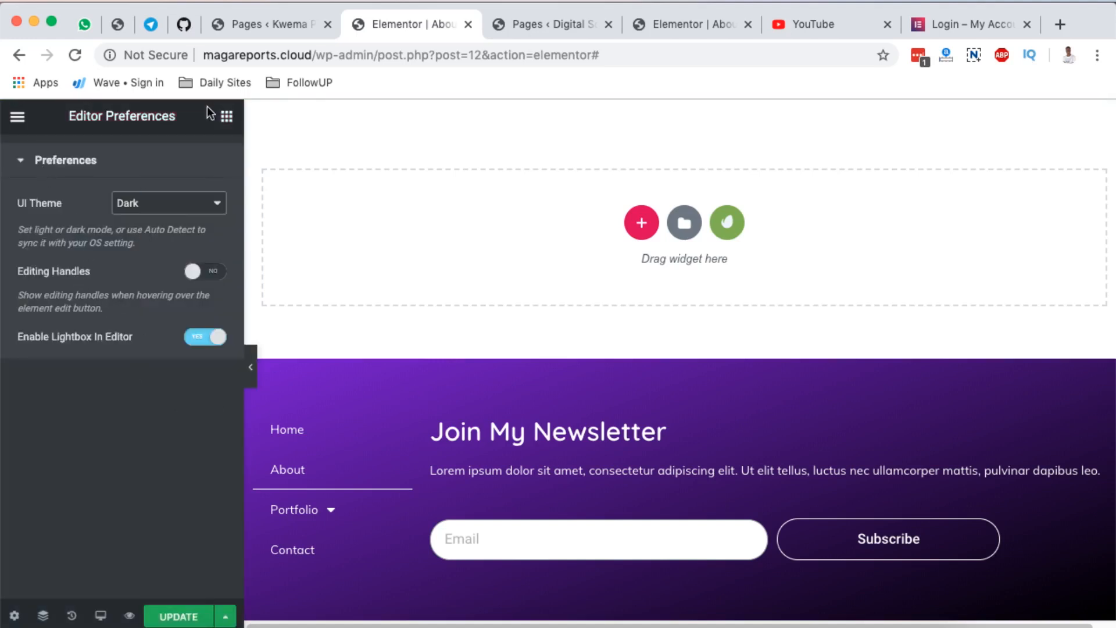
Step: Examine the widget library and the Navigator in the dark theme, expanding the first two sections in the Navigator
{"action": "left_click", "coordinate": [226, 118]}
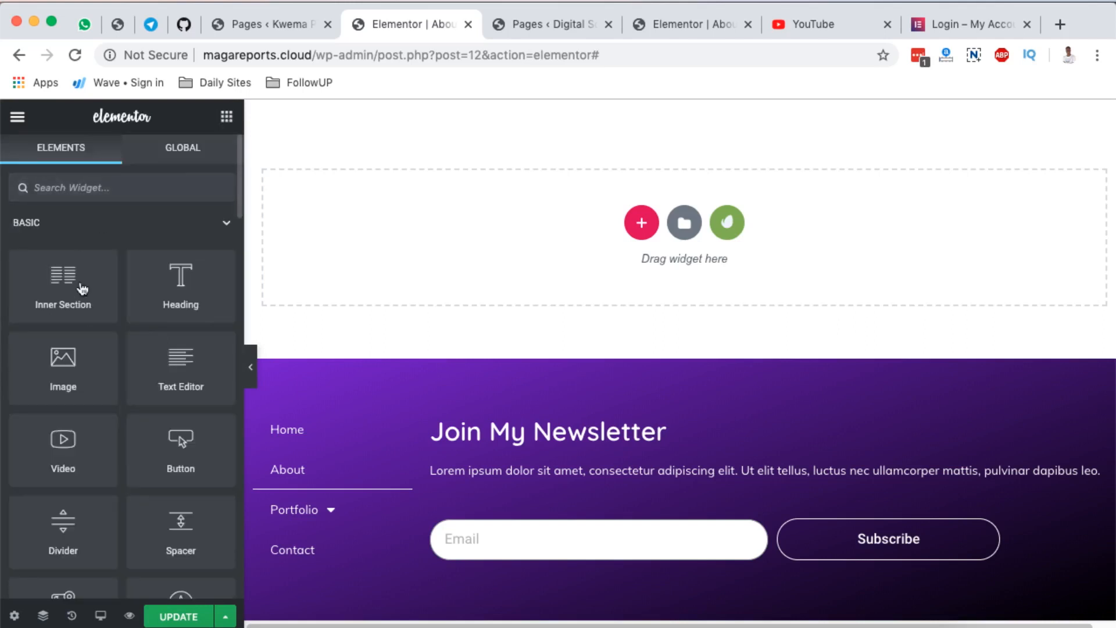
{"action": "scroll", "coordinate": [147, 465], "scroll_direction": "down", "scroll_amount": 5}
{"action": "scroll", "coordinate": [147, 466], "scroll_direction": "down", "scroll_amount": 5}
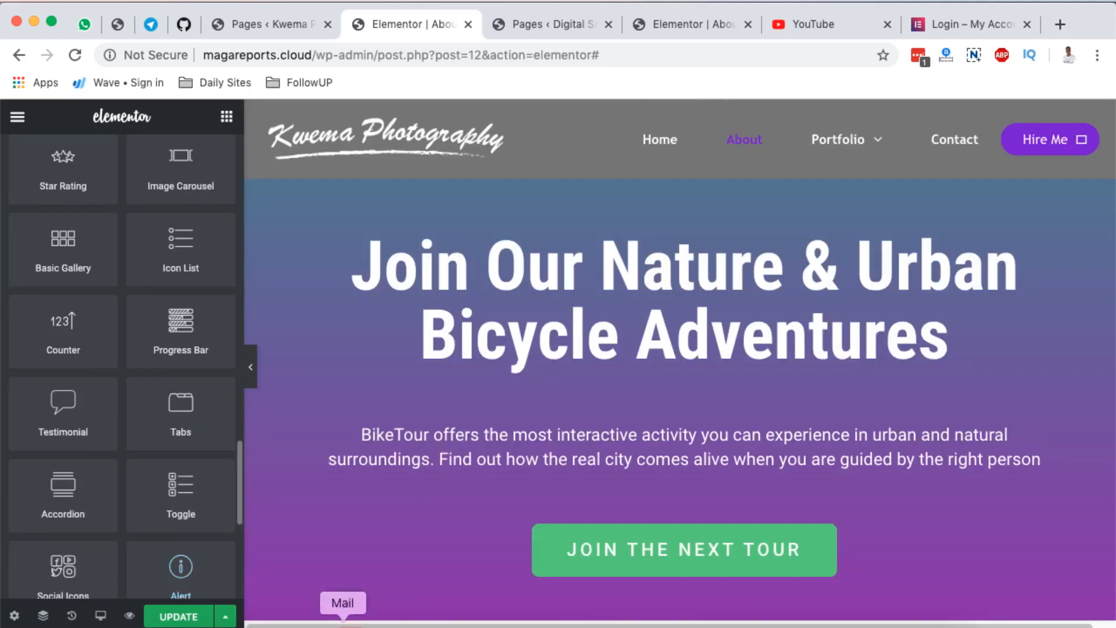
{"action": "left_click", "coordinate": [43, 617]}
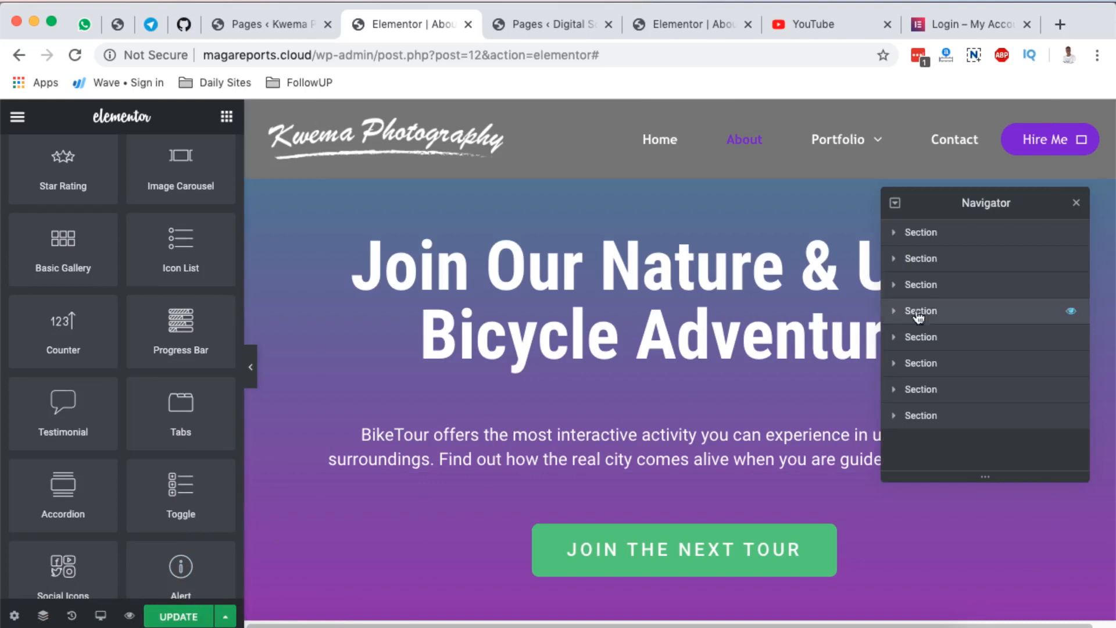
{"action": "left_click", "coordinate": [894, 233]}
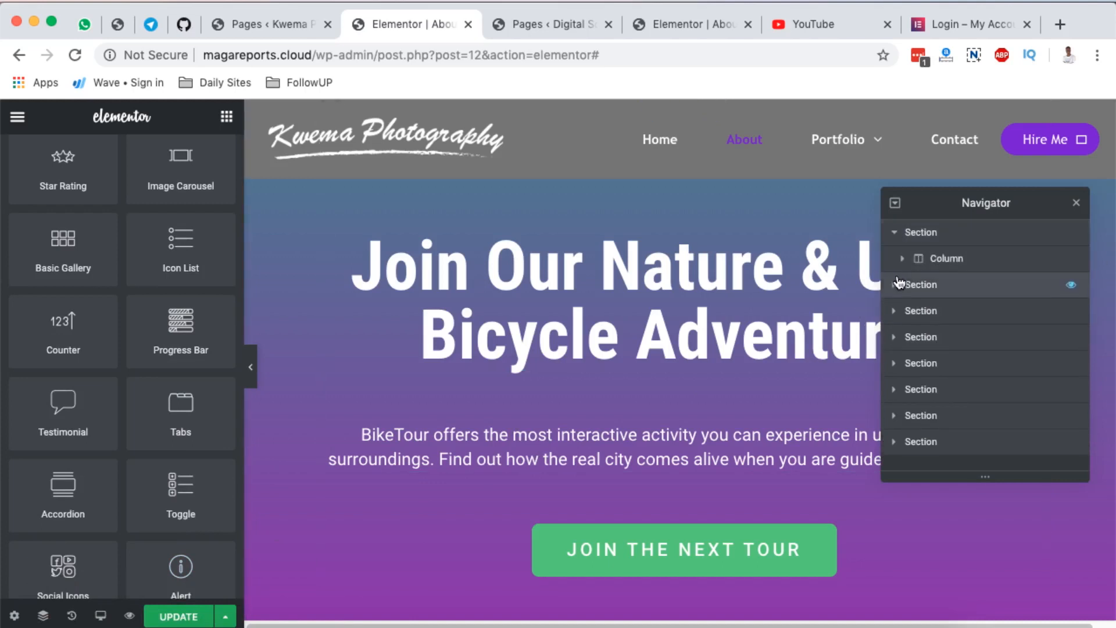
{"action": "left_click", "coordinate": [895, 284]}
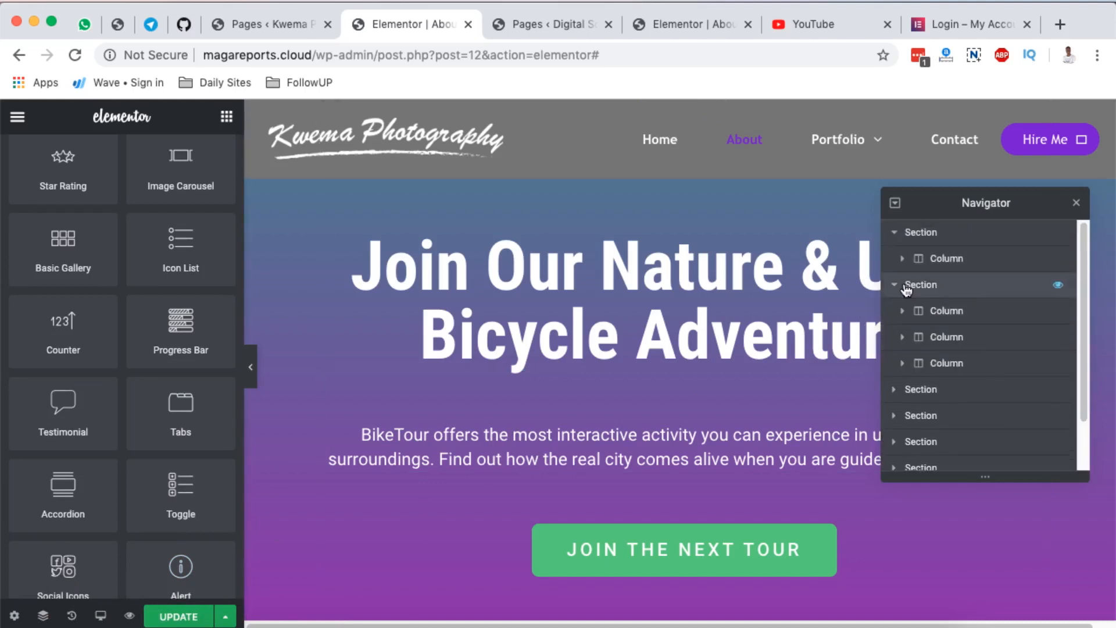
Step: Set the UI theme to Auto Detect in the editor preferences and close the Navigator
{"action": "left_click", "coordinate": [13, 616]}
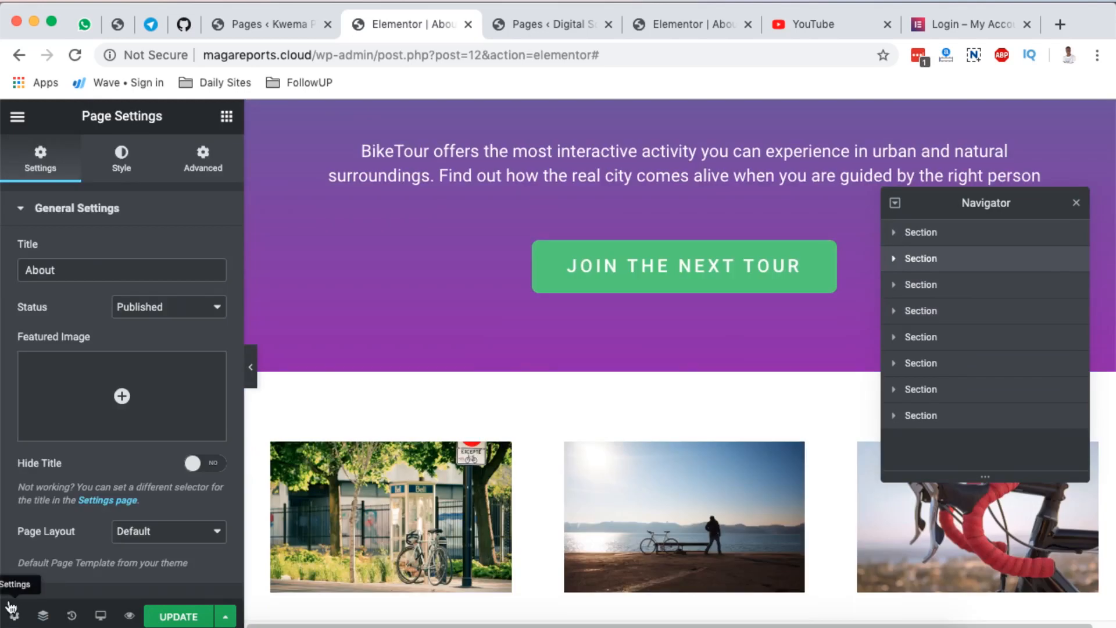
{"action": "left_click", "coordinate": [17, 117]}
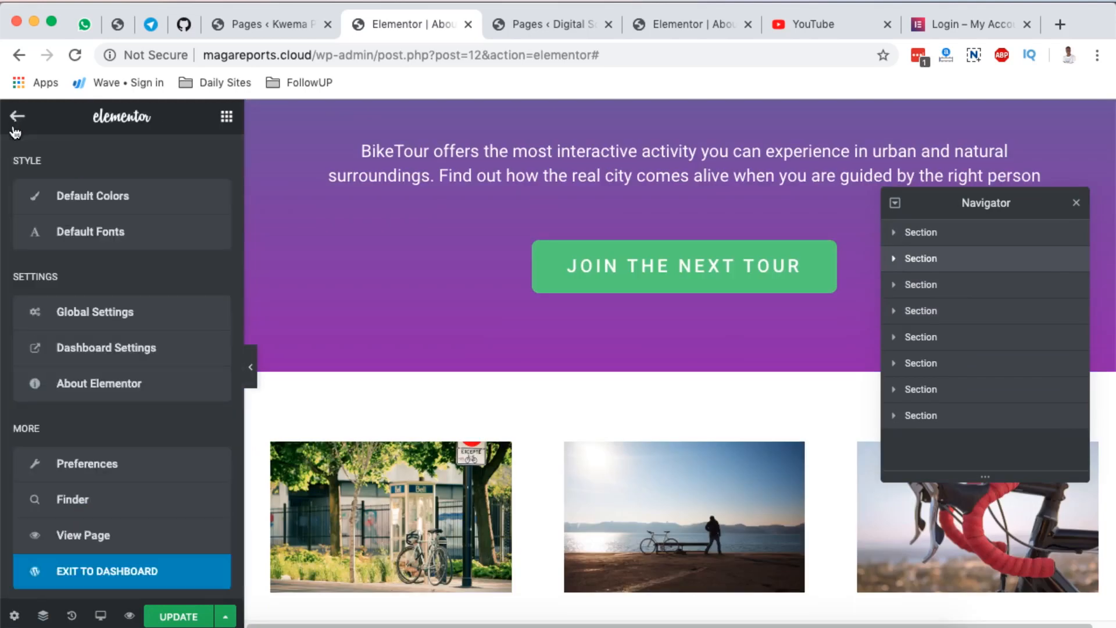
{"action": "left_click", "coordinate": [82, 461]}
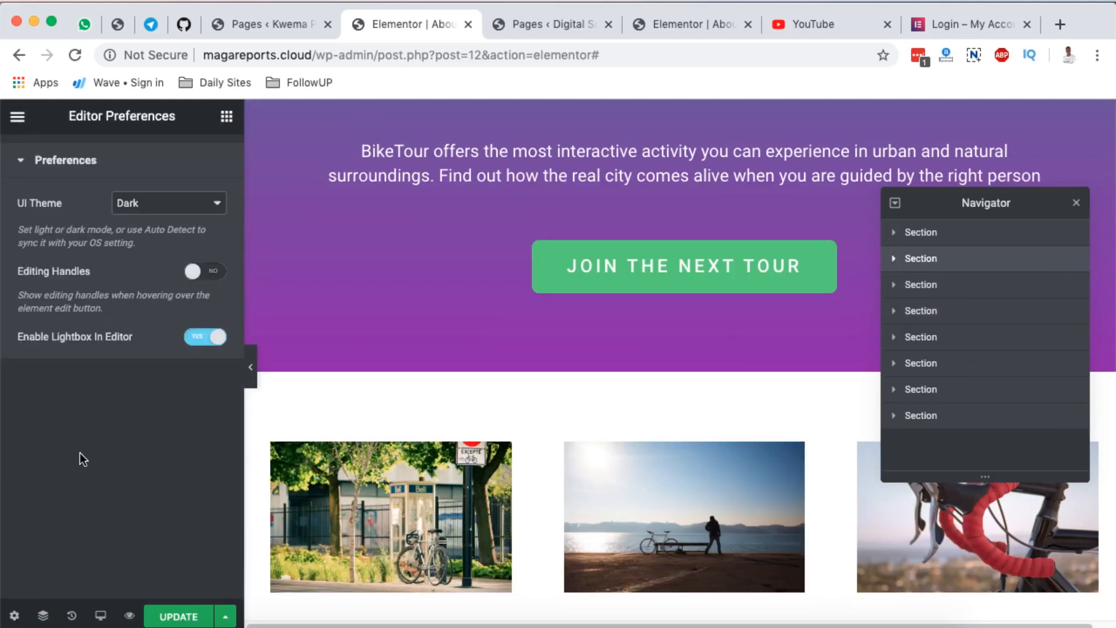
{"action": "left_click", "coordinate": [159, 204]}
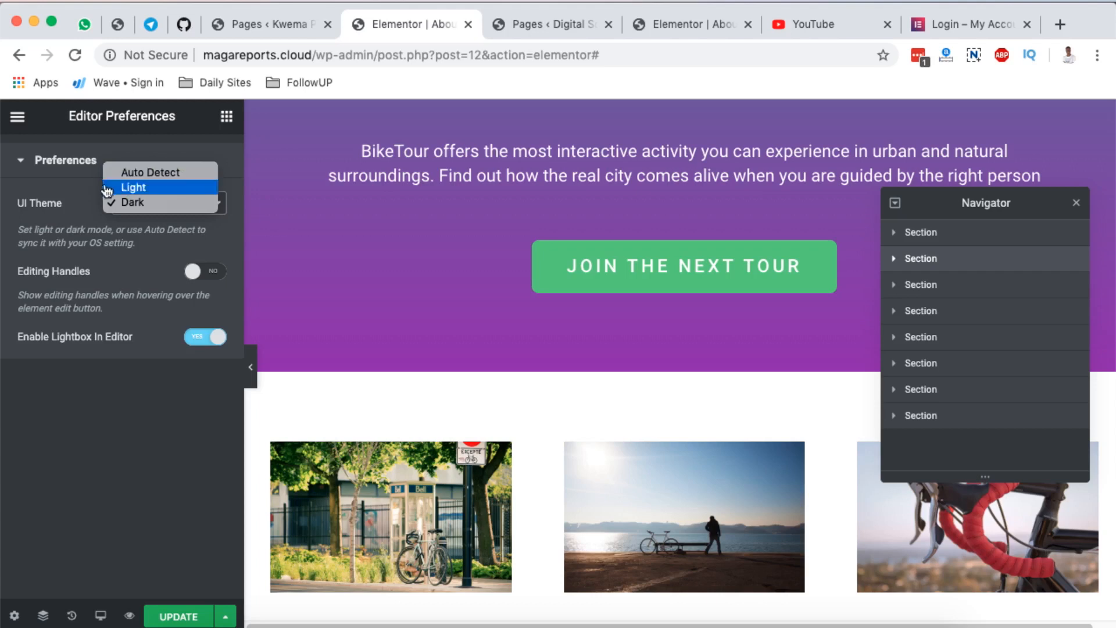
{"action": "left_click", "coordinate": [150, 172]}
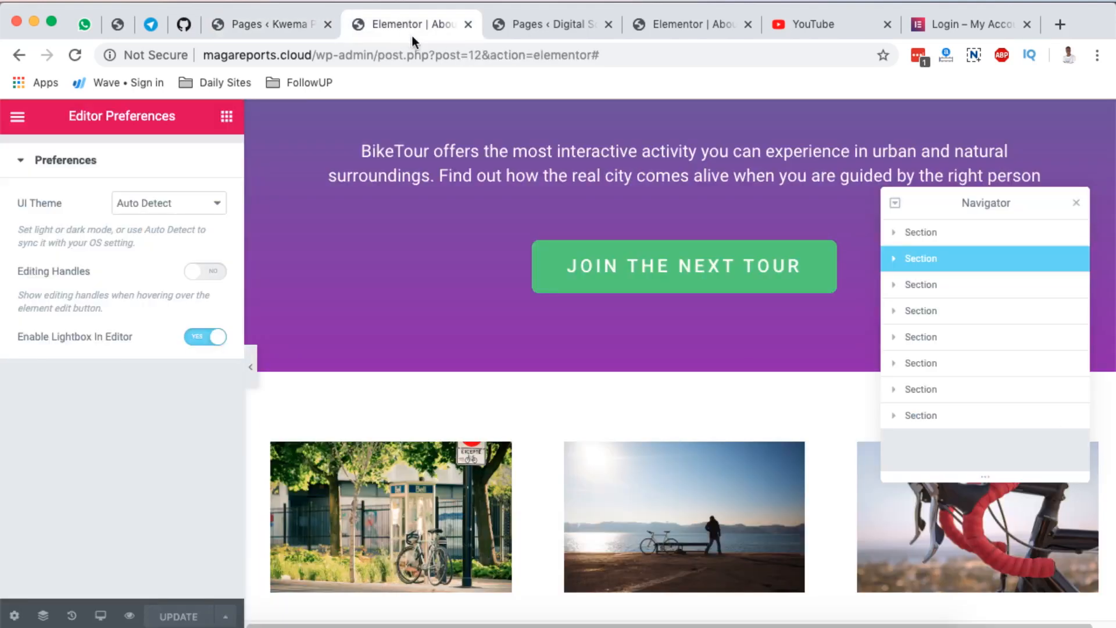
{"action": "left_click", "coordinate": [1076, 203]}
{"action": "scroll", "coordinate": [720, 402], "scroll_direction": "down", "scroll_amount": 10}
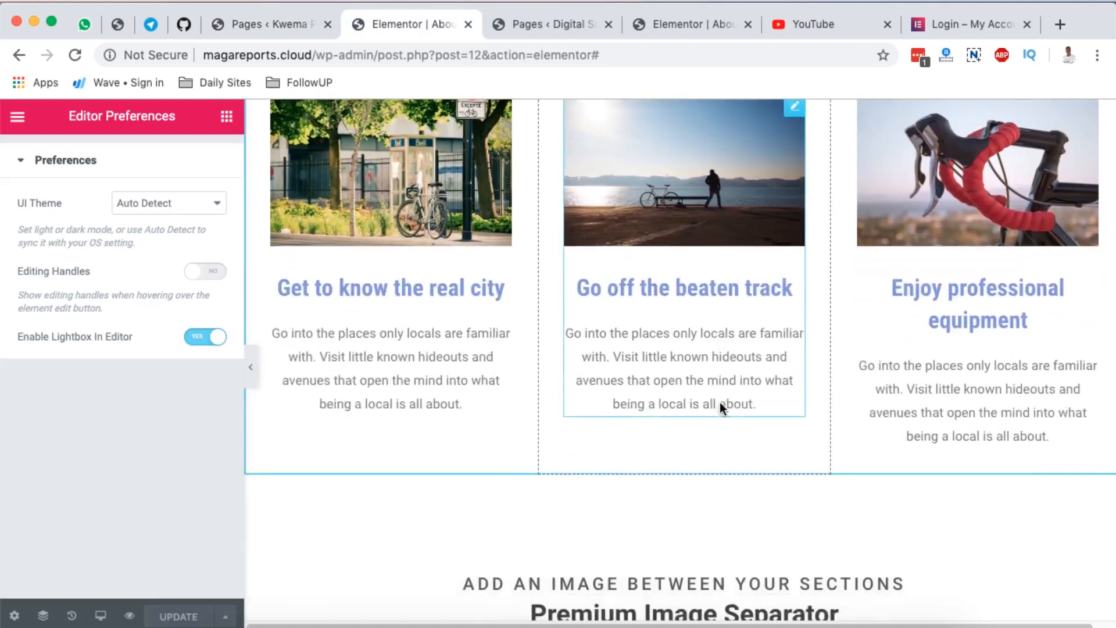
{"action": "scroll", "coordinate": [720, 402], "scroll_direction": "down", "scroll_amount": 5}
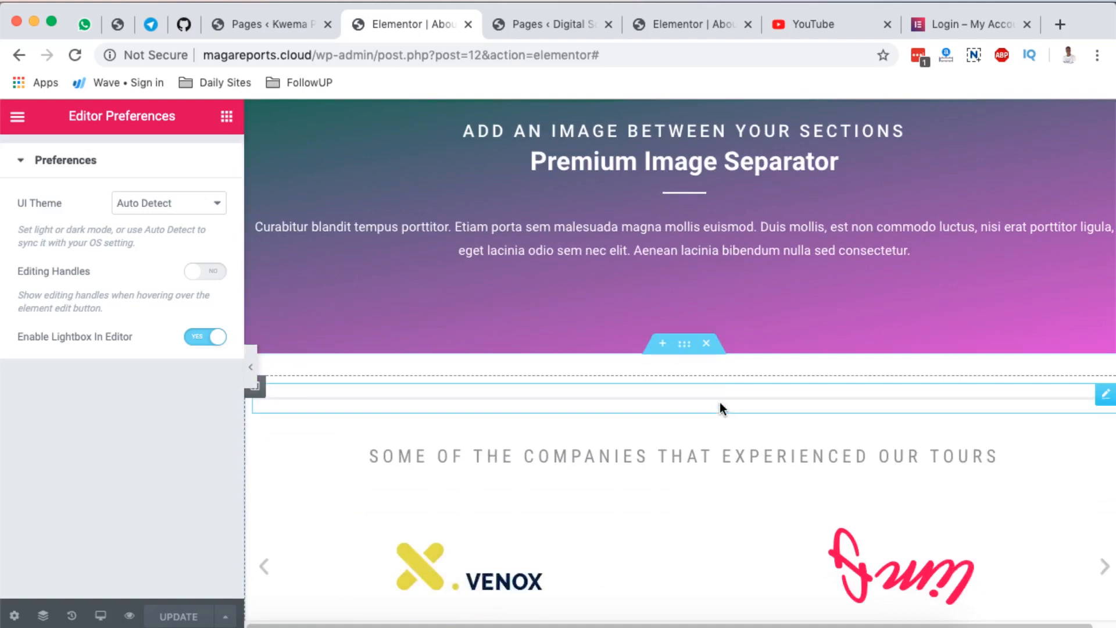
{"action": "scroll", "coordinate": [720, 402], "scroll_direction": "up", "scroll_amount": 7}
{"action": "scroll", "coordinate": [687, 344], "scroll_direction": "down", "scroll_amount": 3}
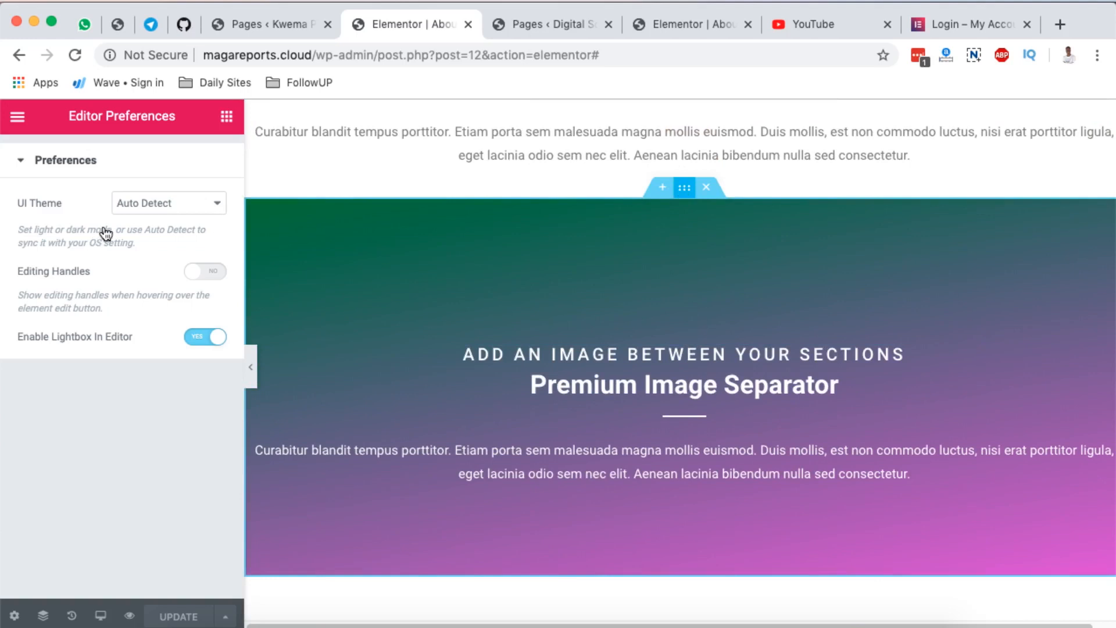
Step: Switch to the digitalcreative.design editor and clear the Accounting Services section's background colour, dismissing the Meet Right Click notice
{"action": "left_click", "coordinate": [687, 22]}
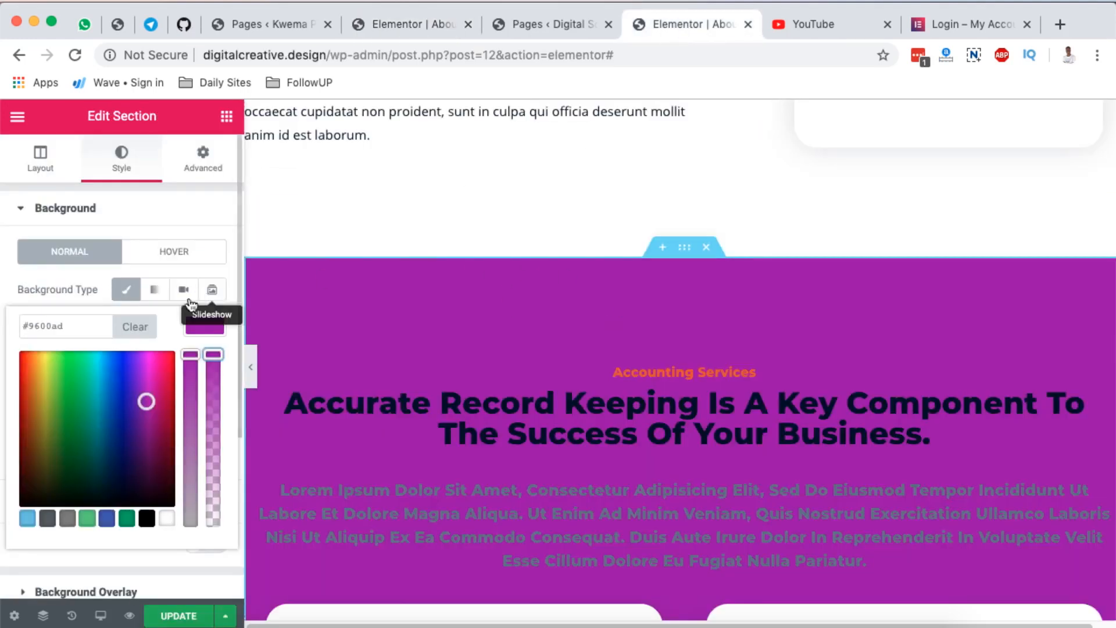
{"action": "left_click", "coordinate": [135, 329]}
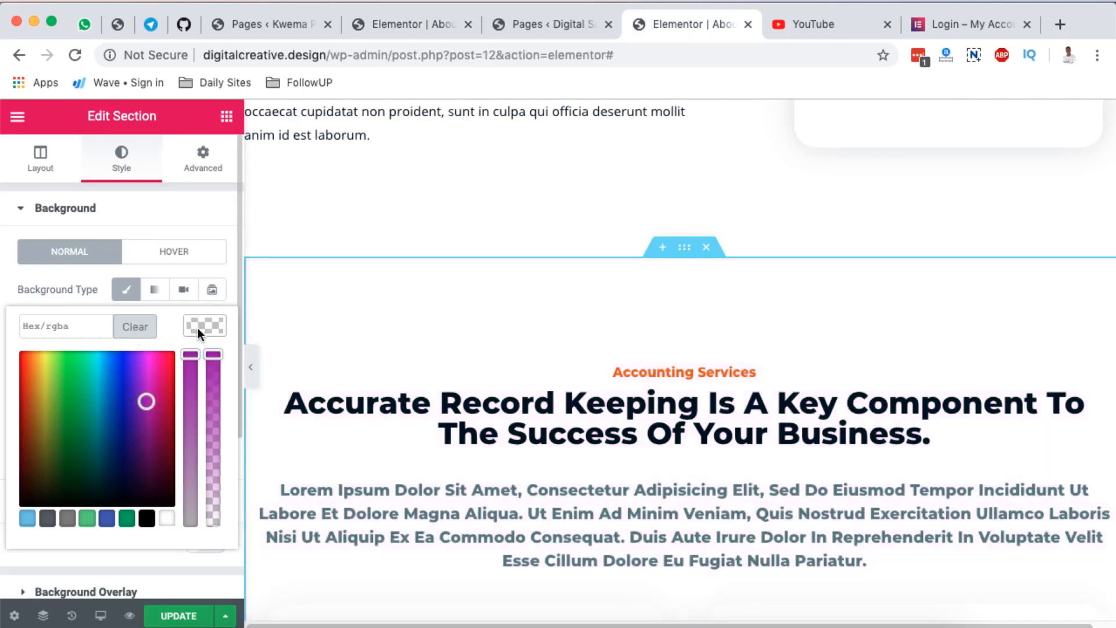
{"action": "left_click", "coordinate": [198, 327]}
{"action": "scroll", "coordinate": [523, 433], "scroll_direction": "down", "scroll_amount": 2}
{"action": "scroll", "coordinate": [556, 418], "scroll_direction": "up", "scroll_amount": 2}
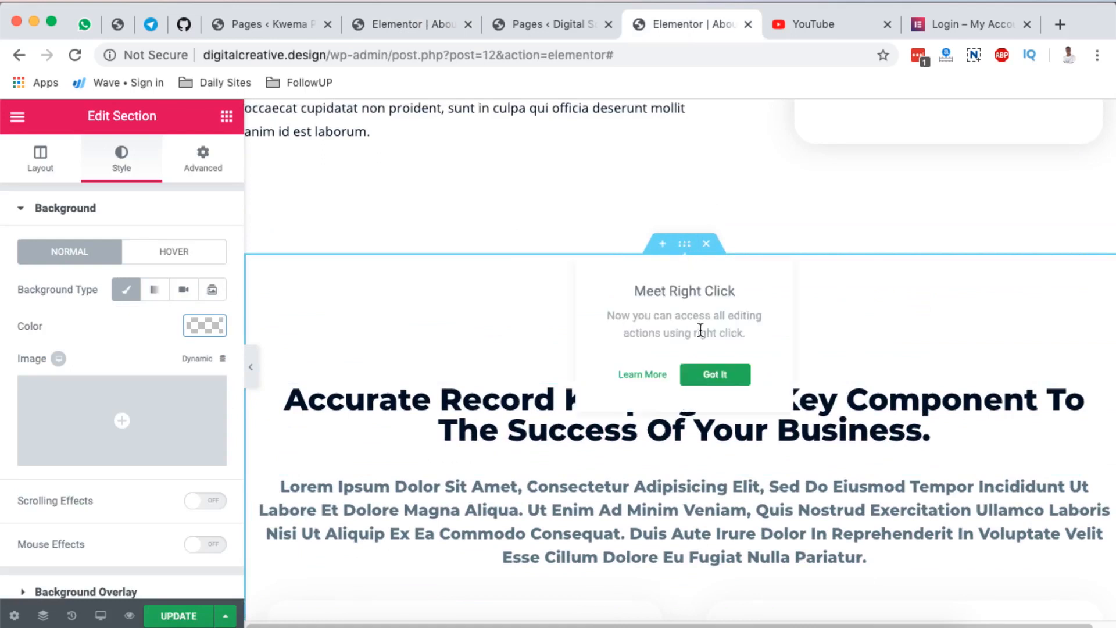
{"action": "left_click", "coordinate": [713, 373]}
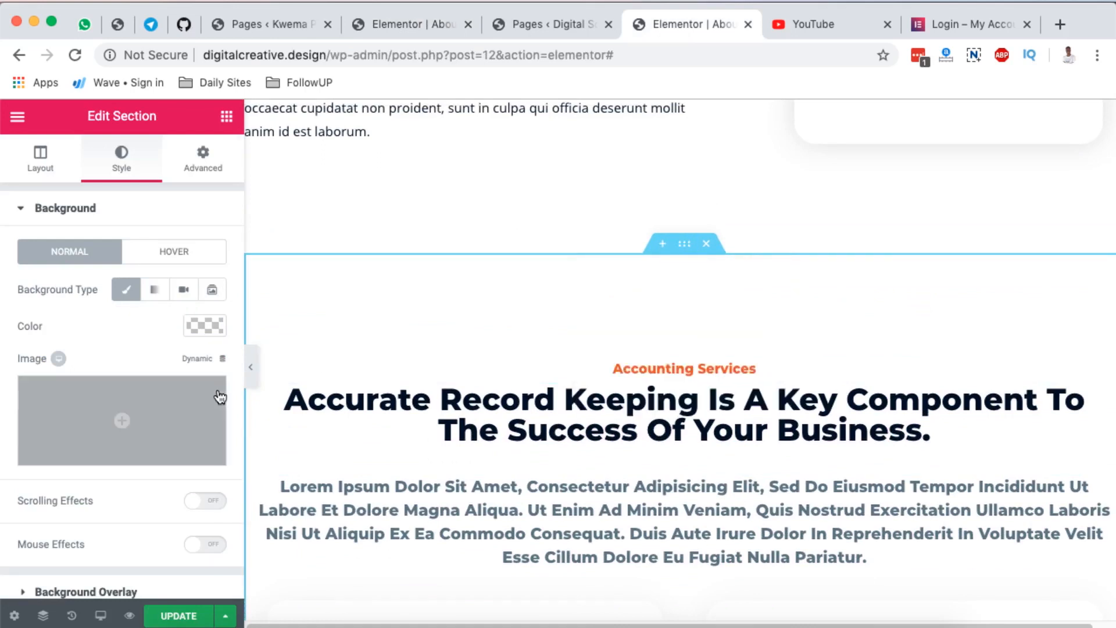
Step: Review the Accounting Services section's responsive settings for column reversal and device visibility
{"action": "left_click", "coordinate": [202, 169]}
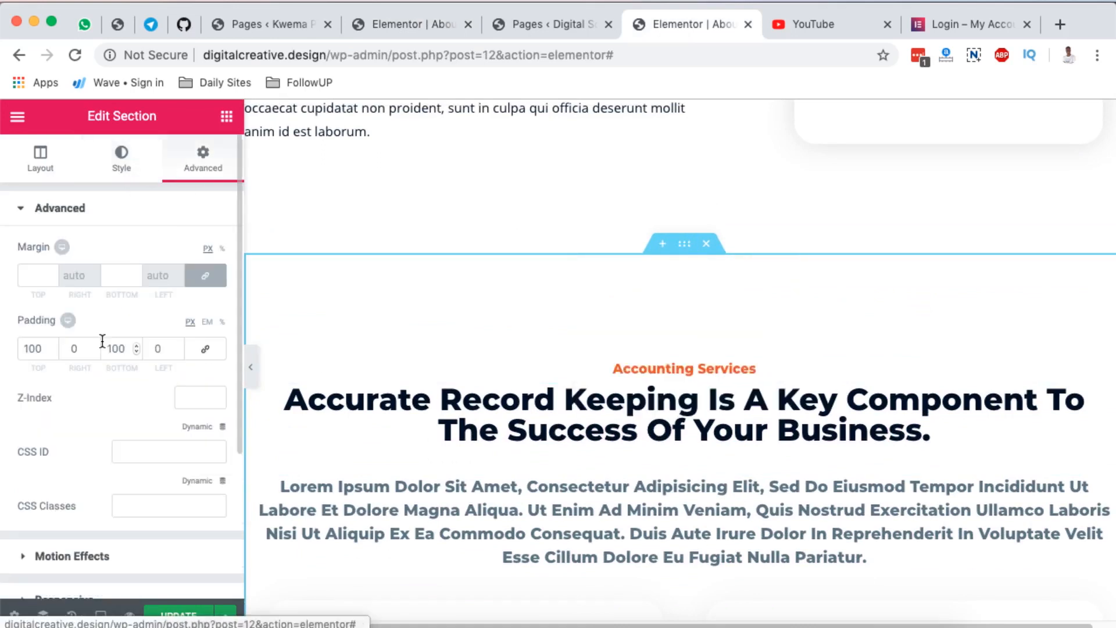
{"action": "scroll", "coordinate": [102, 343], "scroll_direction": "down", "scroll_amount": 4}
{"action": "left_click", "coordinate": [64, 390]}
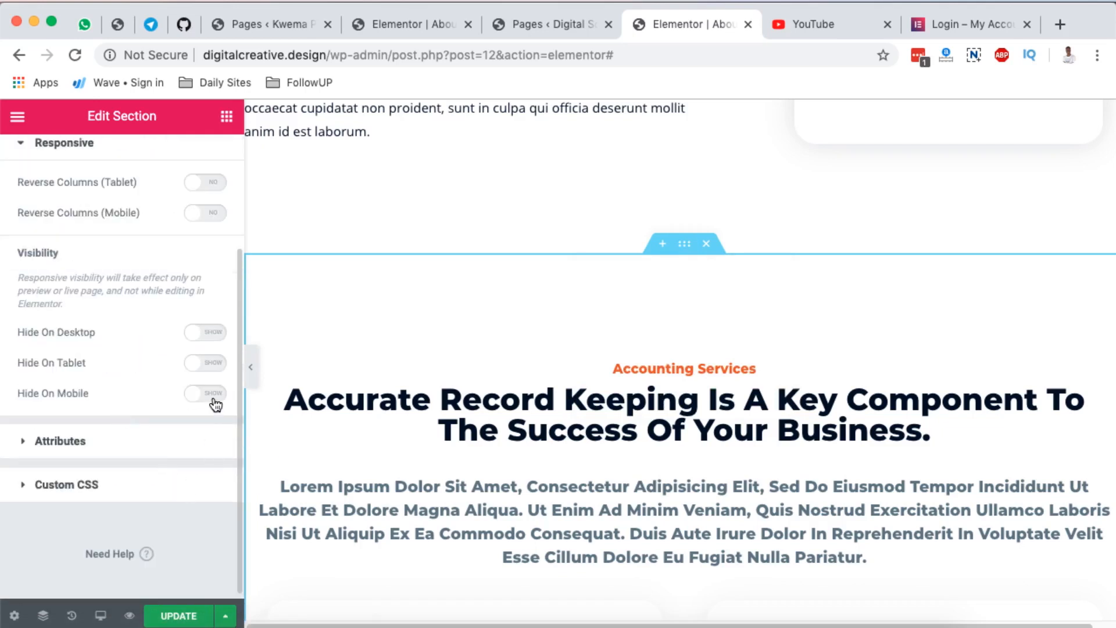
{"action": "scroll", "coordinate": [150, 303], "scroll_direction": "up", "scroll_amount": 3}
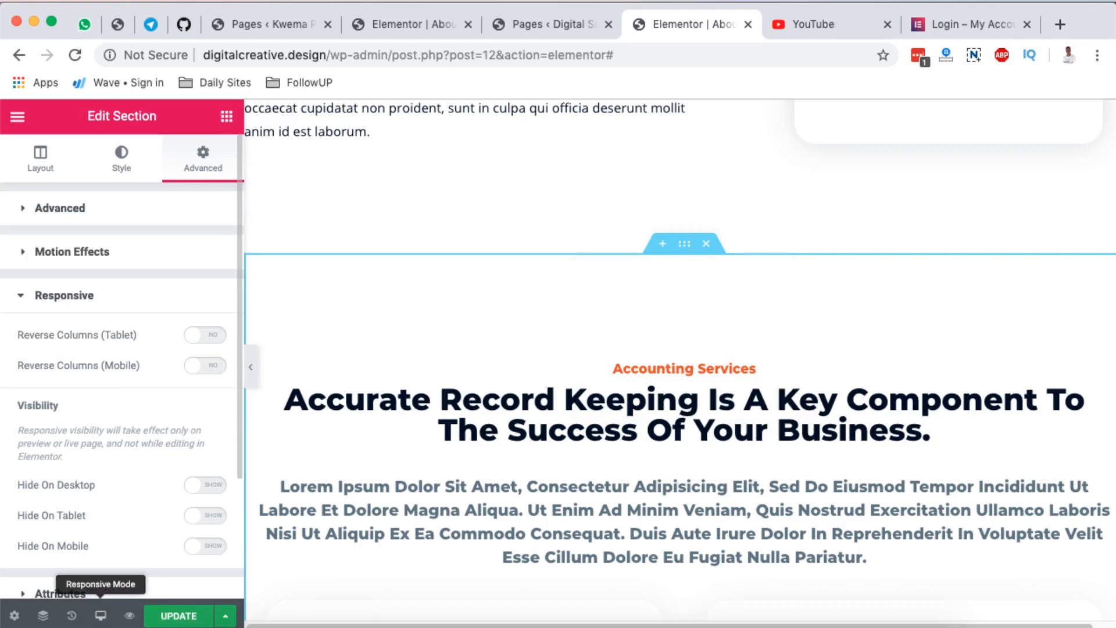
Step: Preview the page in the 360px Mobile mode and check the Accounting Services section and its visibility options
{"action": "left_click", "coordinate": [101, 615]}
{"action": "left_click", "coordinate": [89, 575]}
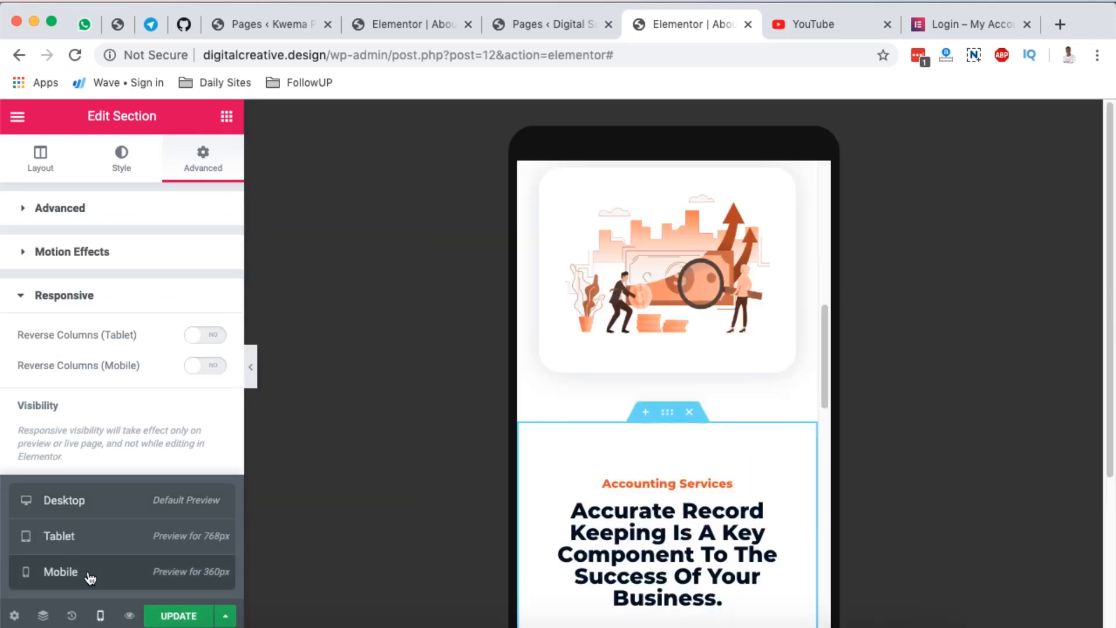
{"action": "scroll", "coordinate": [665, 486], "scroll_direction": "down", "scroll_amount": 3}
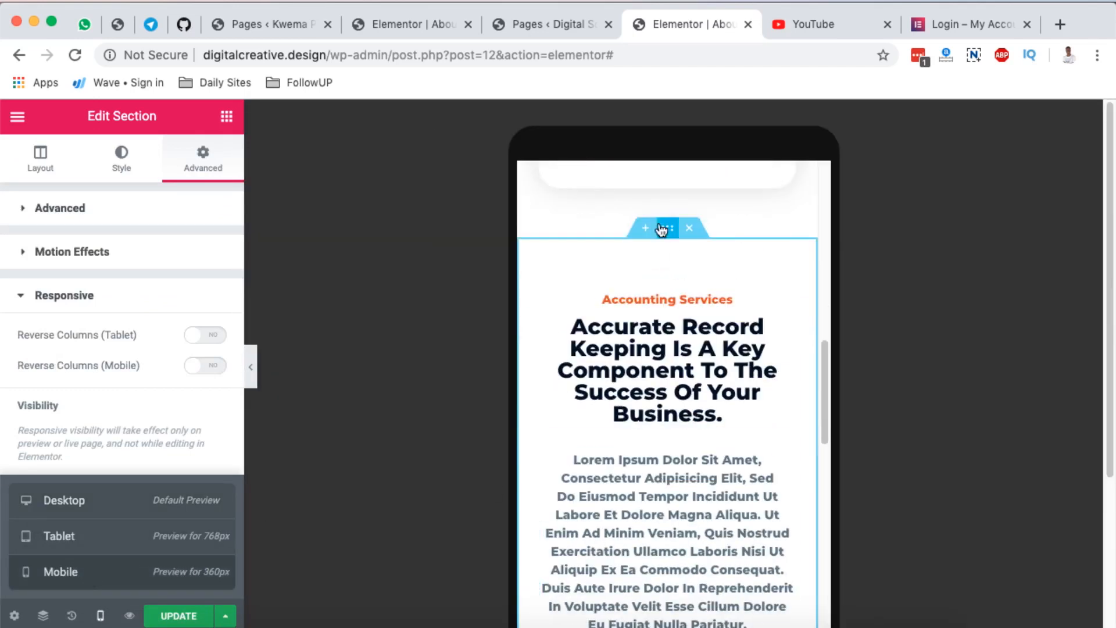
{"action": "scroll", "coordinate": [133, 514], "scroll_direction": "down", "scroll_amount": 3}
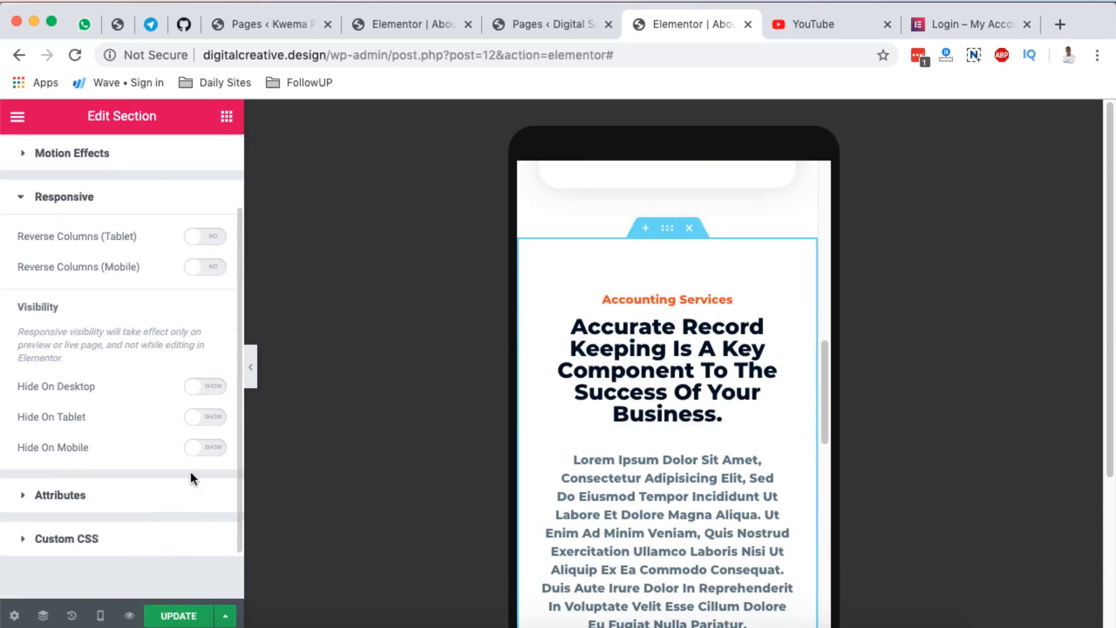
Step: Hide the Accounting Services section on mobile and check how it displays in the mobile preview
{"action": "left_click", "coordinate": [215, 447]}
{"action": "scroll", "coordinate": [660, 467], "scroll_direction": "down", "scroll_amount": 2}
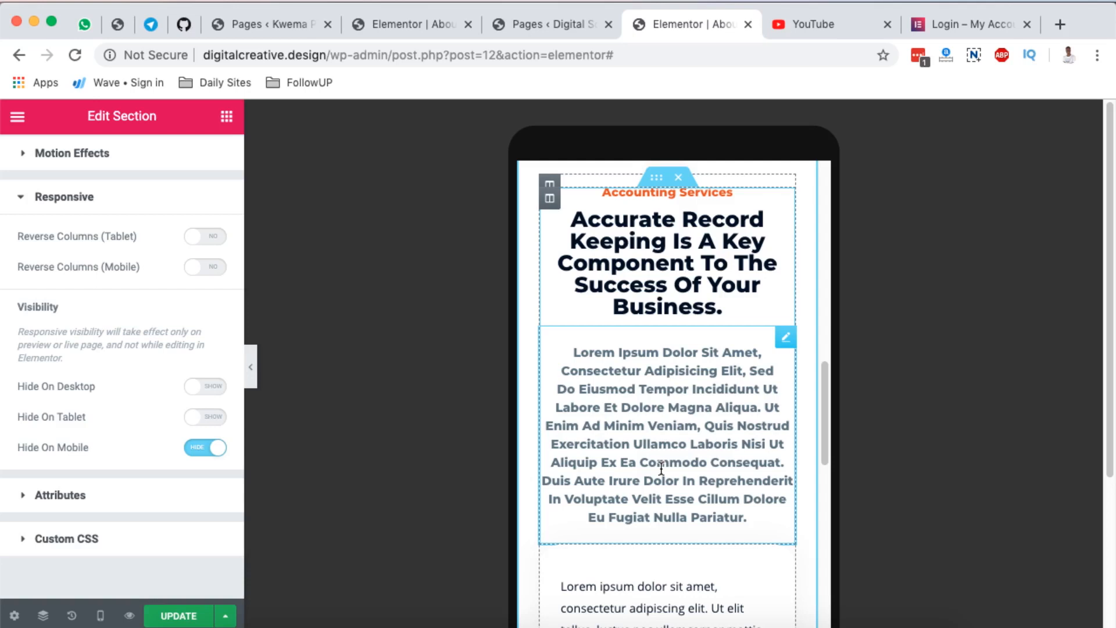
Step: Switch to the magareports.cloud editor, expand the gradient section's responsive settings and inspect the section in the 360px Mobile preview
{"action": "left_click", "coordinate": [412, 27]}
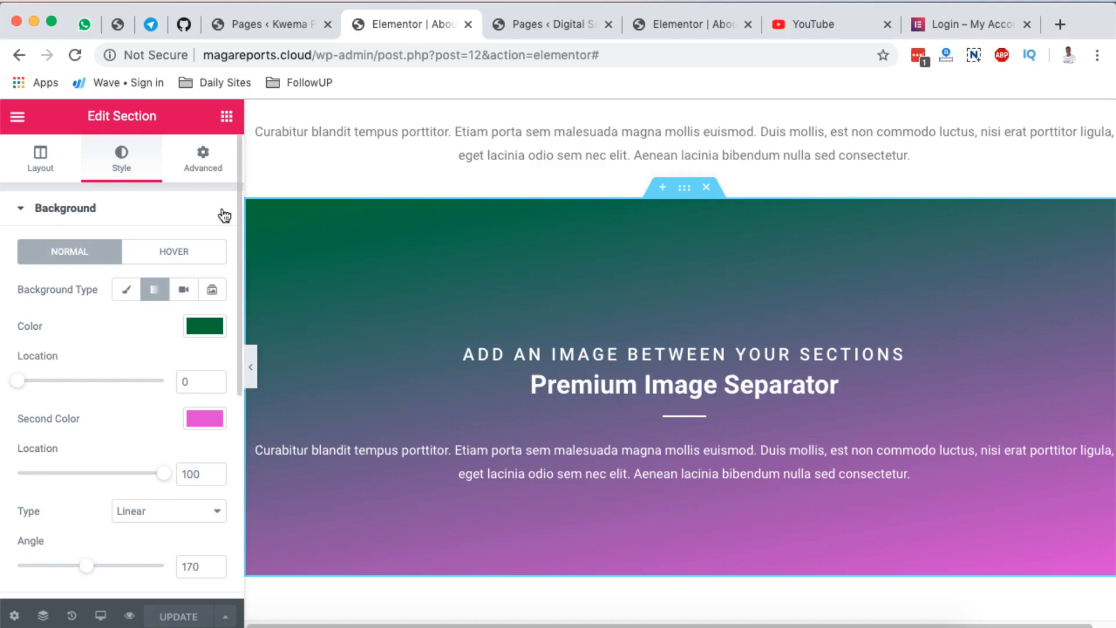
{"action": "left_click", "coordinate": [203, 167]}
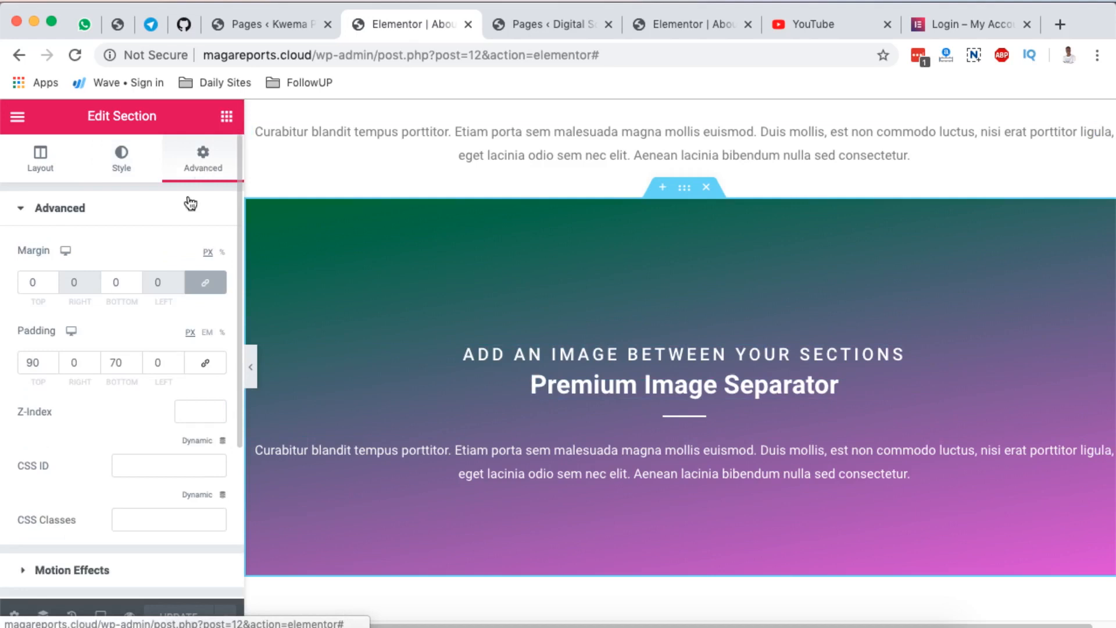
{"action": "scroll", "coordinate": [70, 486], "scroll_direction": "down", "scroll_amount": 4}
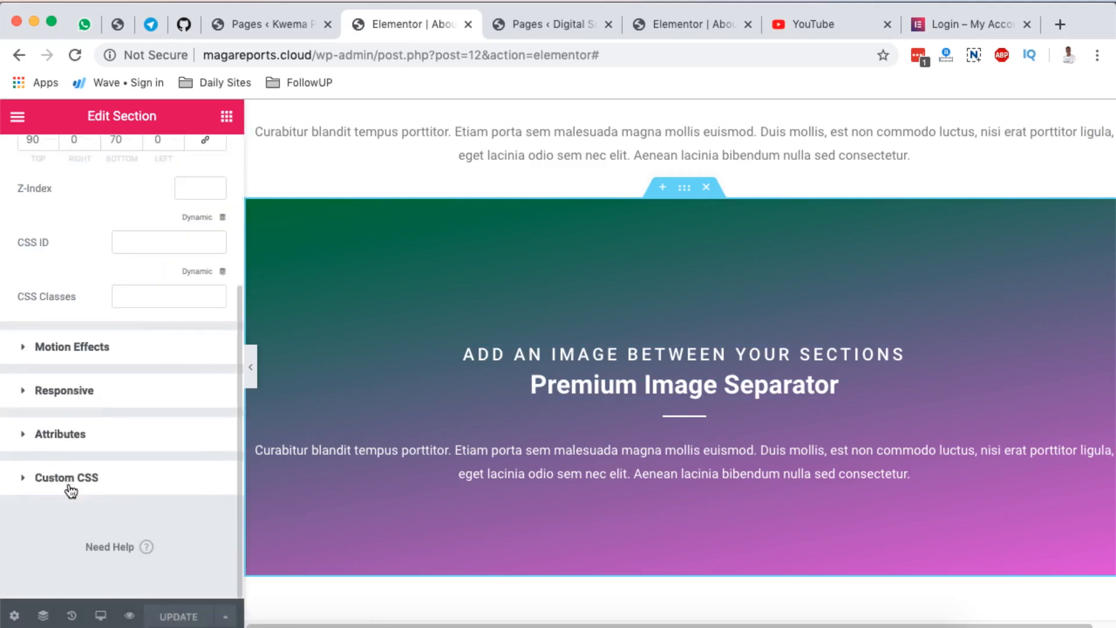
{"action": "left_click", "coordinate": [55, 390]}
{"action": "mouse_move", "coordinate": [101, 616]}
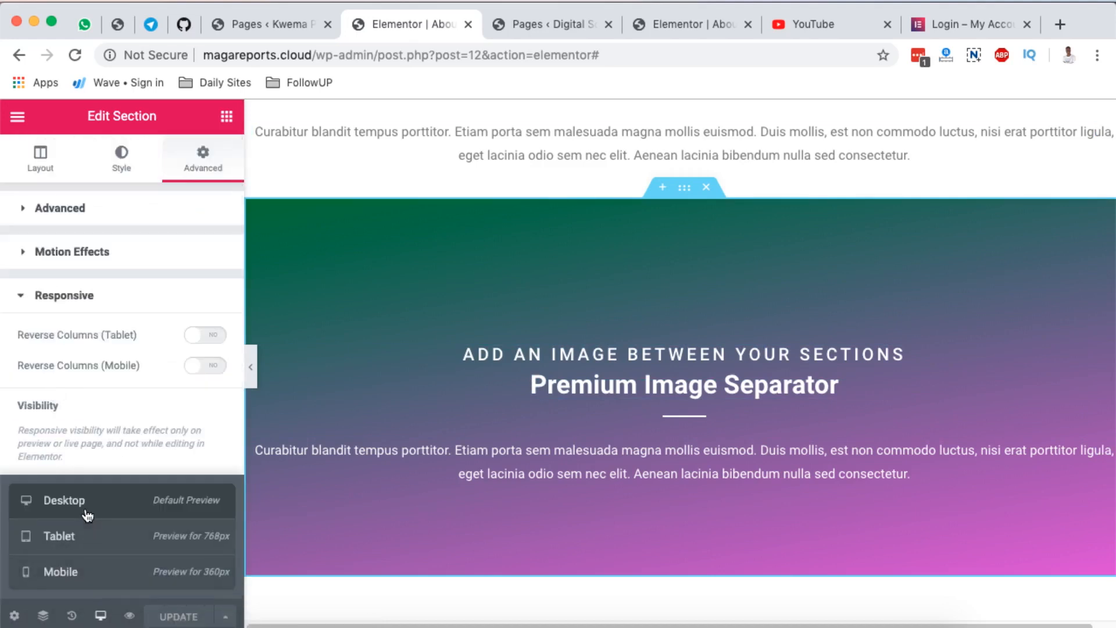
{"action": "left_click", "coordinate": [61, 571]}
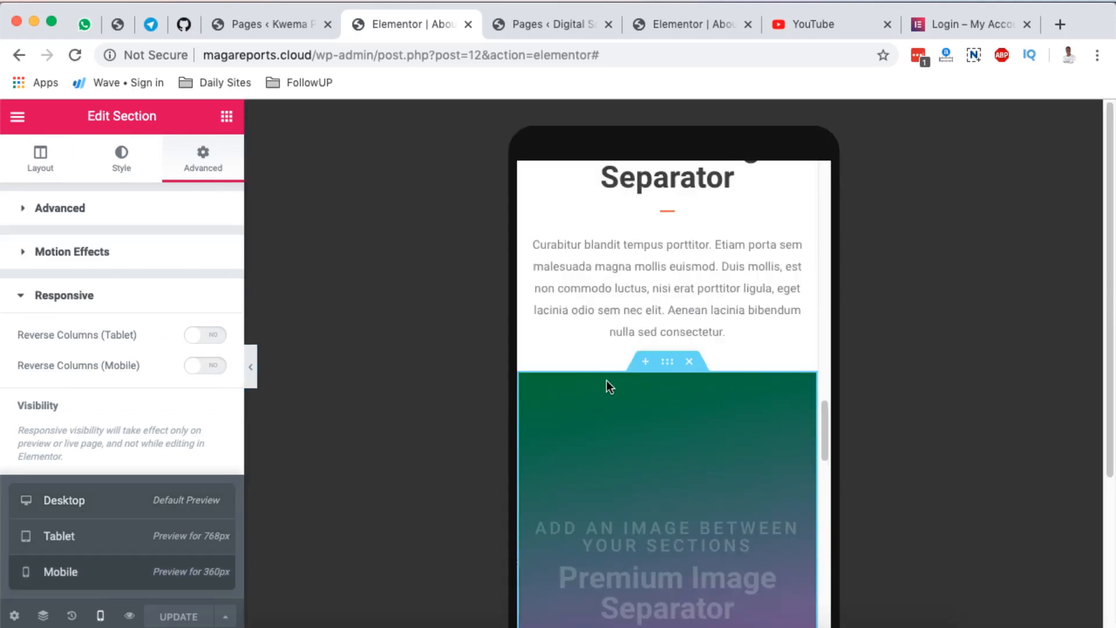
{"action": "scroll", "coordinate": [675, 427], "scroll_direction": "down", "scroll_amount": 5}
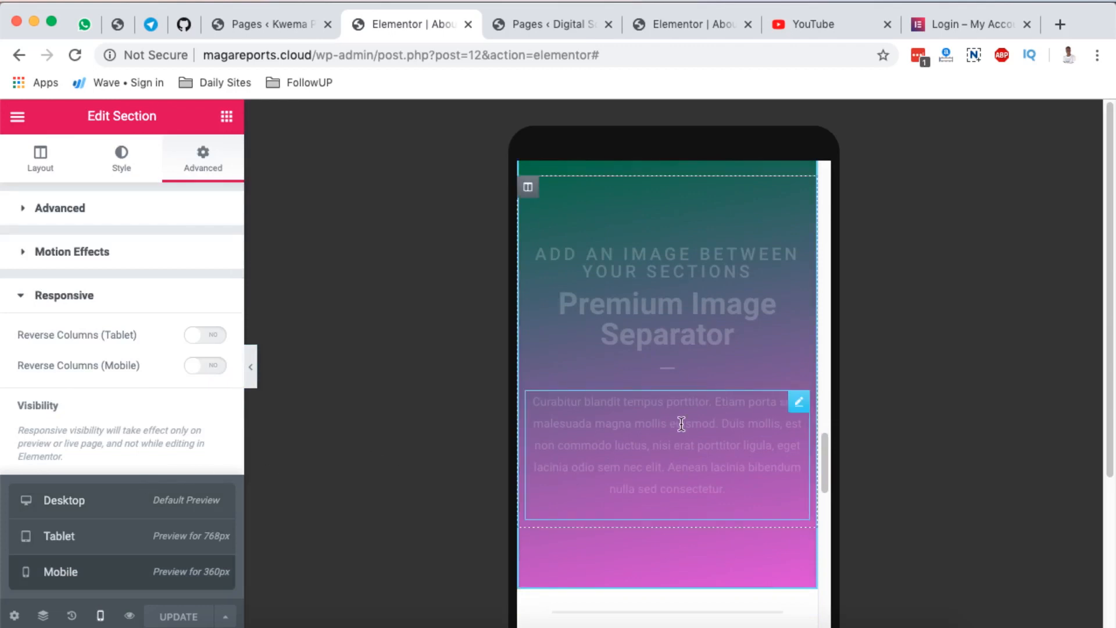
{"action": "scroll", "coordinate": [681, 423], "scroll_direction": "up", "scroll_amount": 3}
{"action": "scroll", "coordinate": [681, 424], "scroll_direction": "up", "scroll_amount": 1}
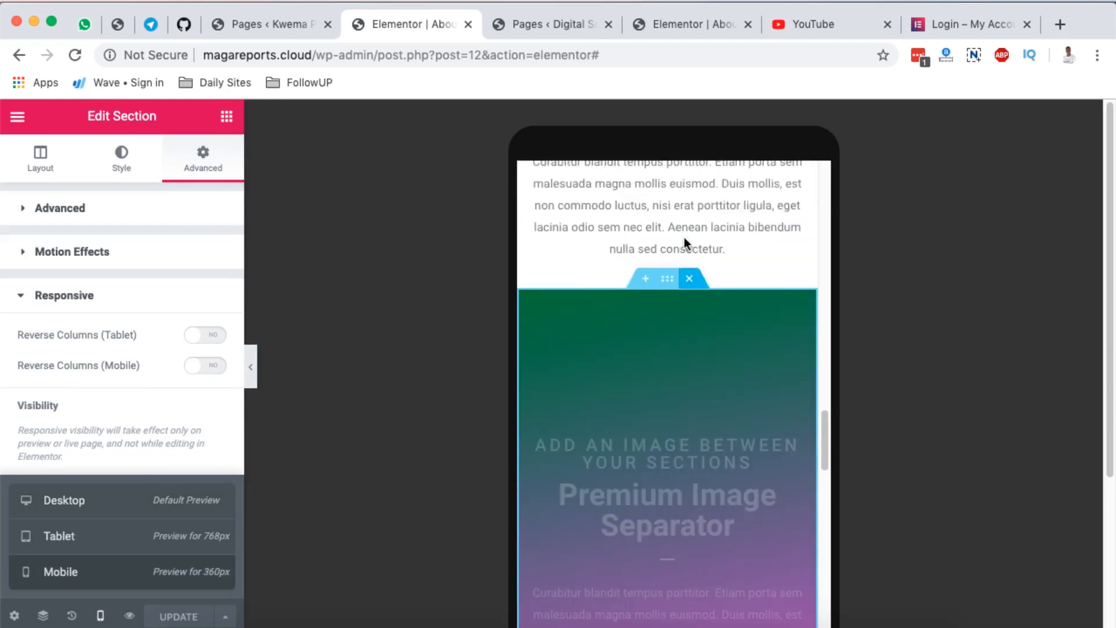
Step: Turn Hide On Mobile off and back on for the gradient section to compare its display
{"action": "left_click", "coordinate": [669, 280]}
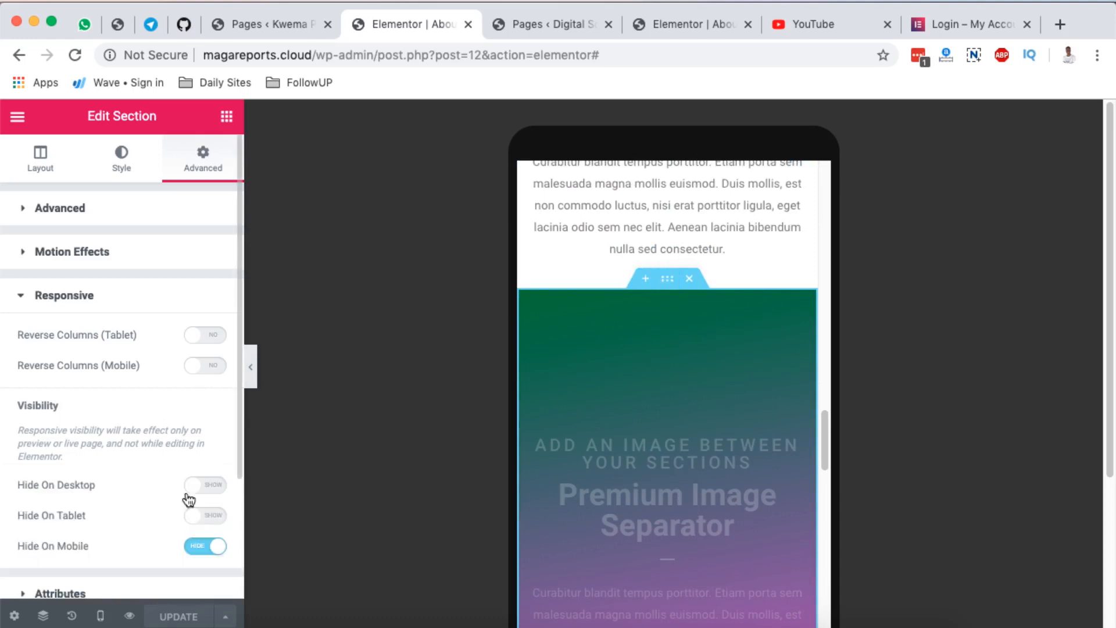
{"action": "scroll", "coordinate": [184, 518], "scroll_direction": "down", "scroll_amount": 2}
{"action": "left_click", "coordinate": [190, 441]}
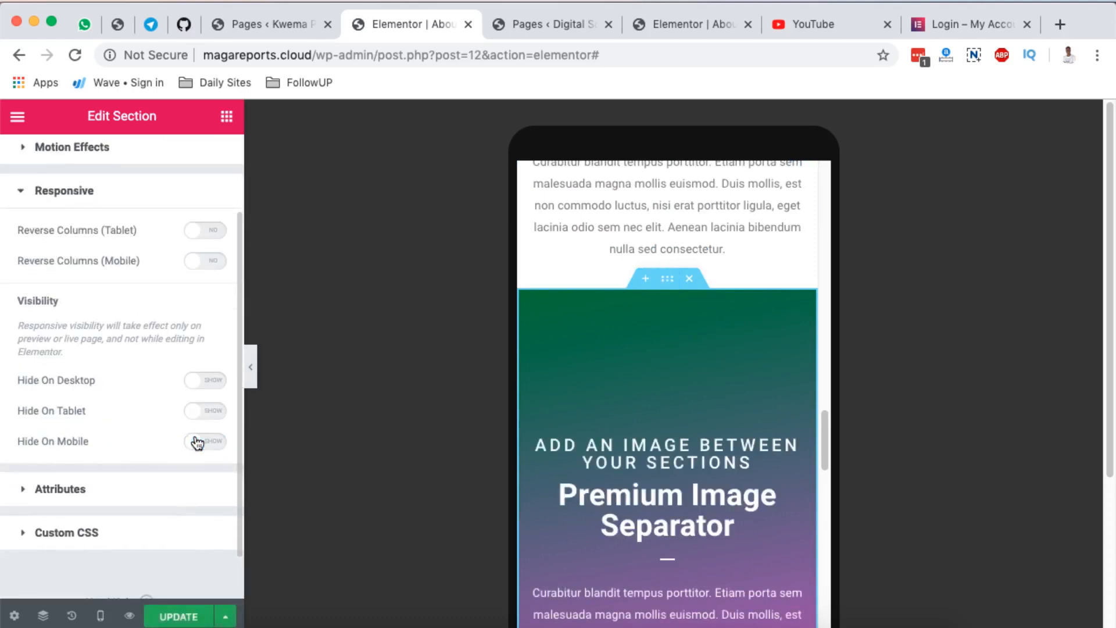
{"action": "left_click", "coordinate": [214, 443]}
{"action": "scroll", "coordinate": [642, 453], "scroll_direction": "down", "scroll_amount": 2}
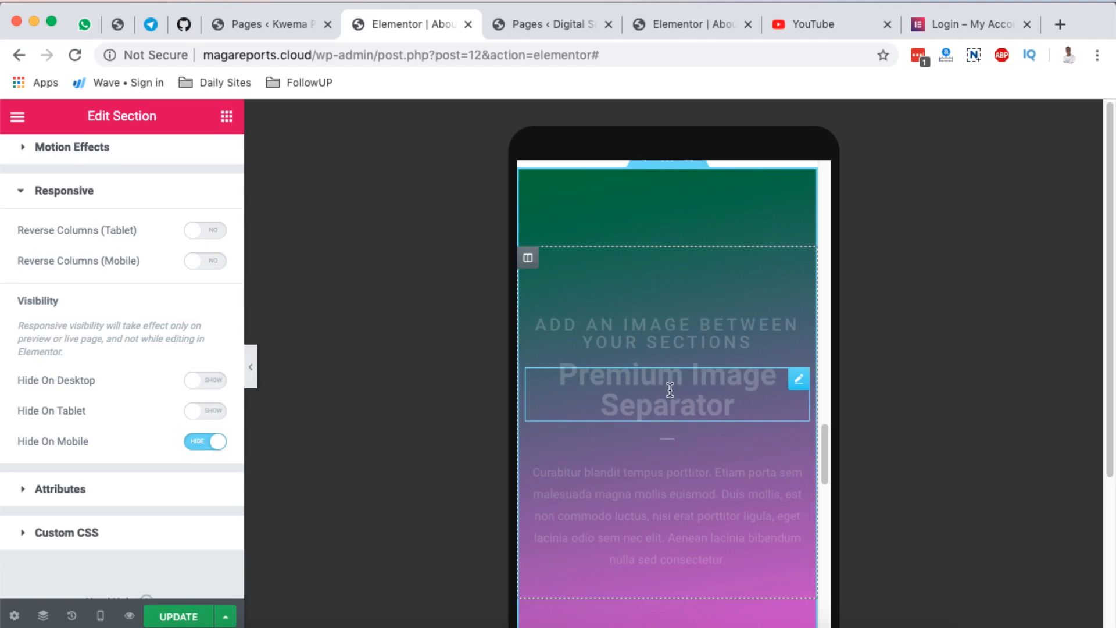
Step: Hide the gradient section on tablet as well and check it in the 768px Tablet preview
{"action": "scroll", "coordinate": [657, 398], "scroll_direction": "up", "scroll_amount": 3}
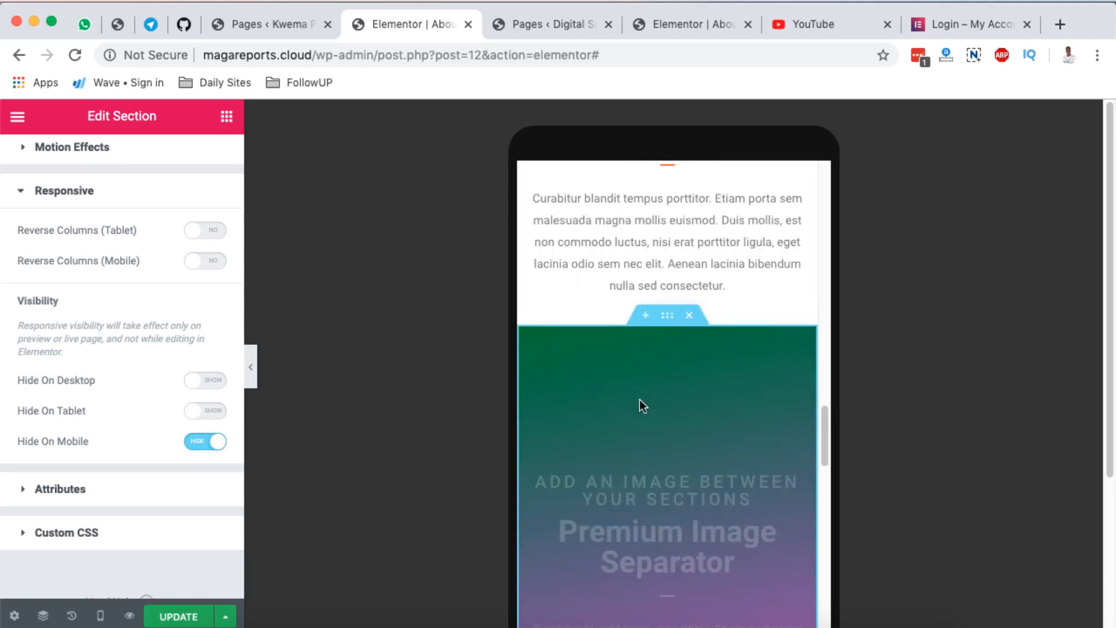
{"action": "scroll", "coordinate": [640, 400], "scroll_direction": "down", "scroll_amount": 2}
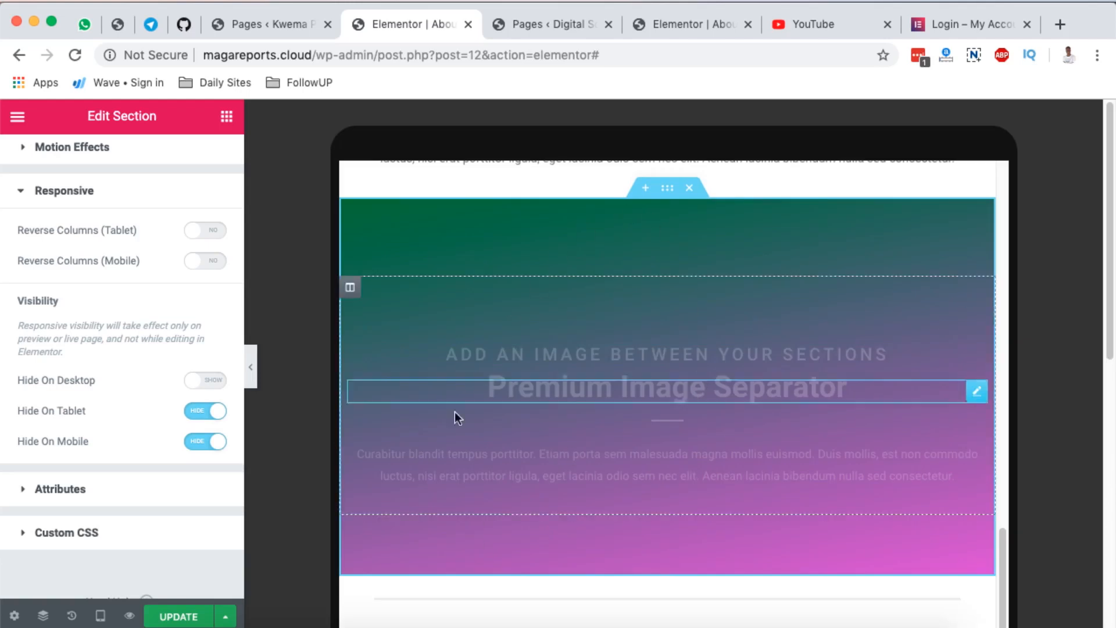
{"action": "scroll", "coordinate": [643, 276], "scroll_direction": "up", "scroll_amount": 2}
{"action": "scroll", "coordinate": [623, 283], "scroll_direction": "down", "scroll_amount": 2}
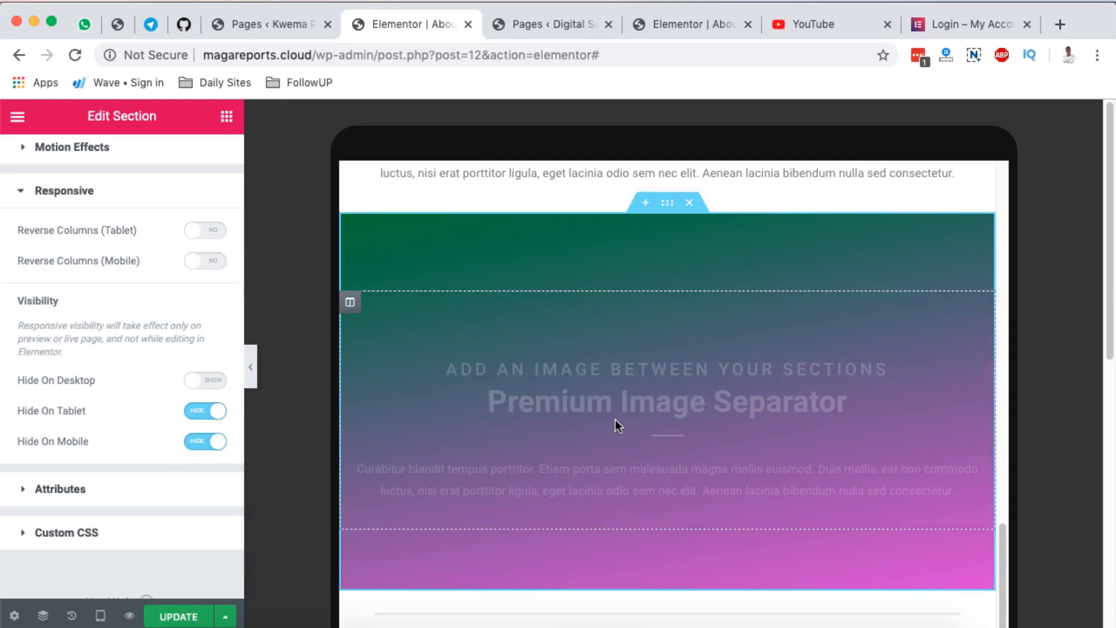
Step: Switch to the Elementor v2.8 Beta Release issue on GitHub and read about Better Responsive Visibility Indication
{"action": "left_click", "coordinate": [185, 24]}
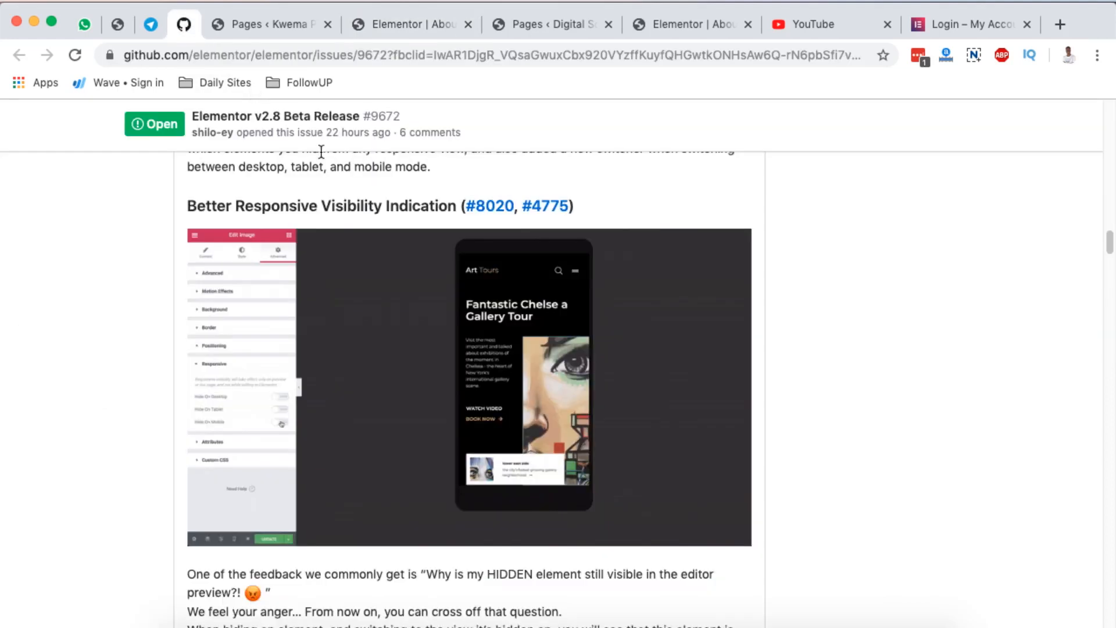
{"action": "scroll", "coordinate": [515, 459], "scroll_direction": "down", "scroll_amount": 3}
{"action": "scroll", "coordinate": [515, 459], "scroll_direction": "down", "scroll_amount": 1}
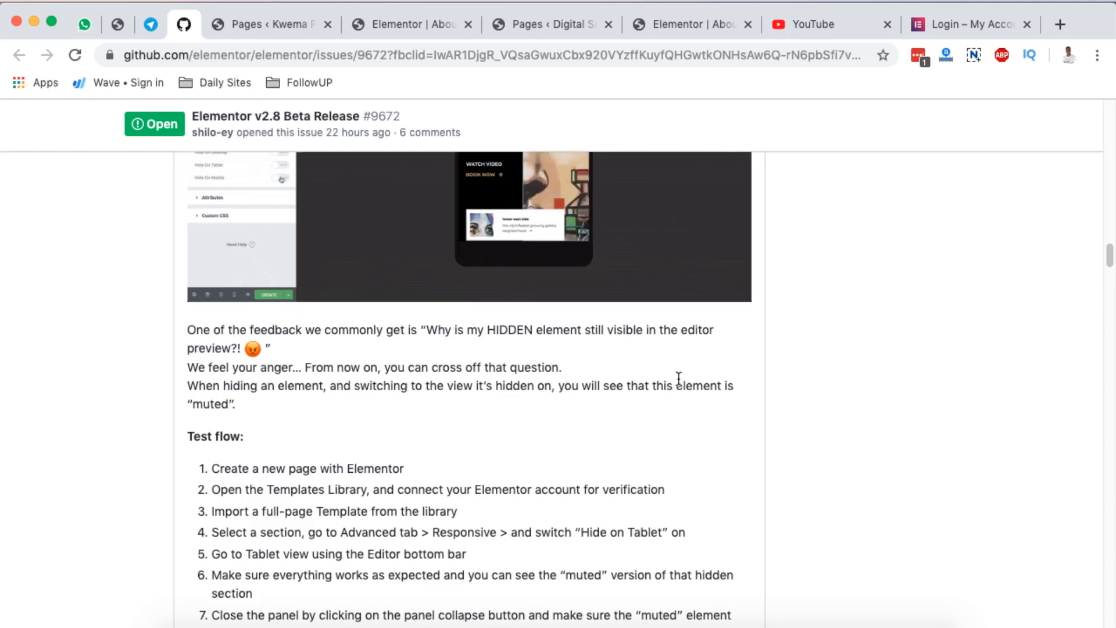
Step: Return to the magareports.cloud editor and open the content settings of the gradient section's Premium Image Separator heading
{"action": "left_click", "coordinate": [273, 24]}
{"action": "left_click", "coordinate": [400, 18]}
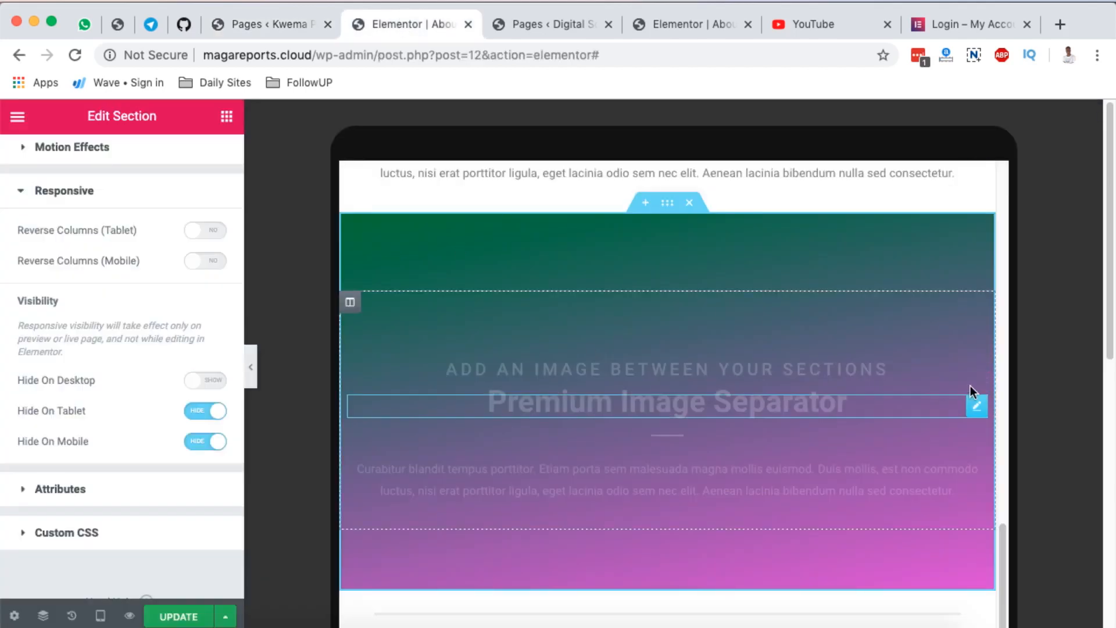
{"action": "left_click", "coordinate": [973, 408]}
{"action": "left_click", "coordinate": [125, 285]}
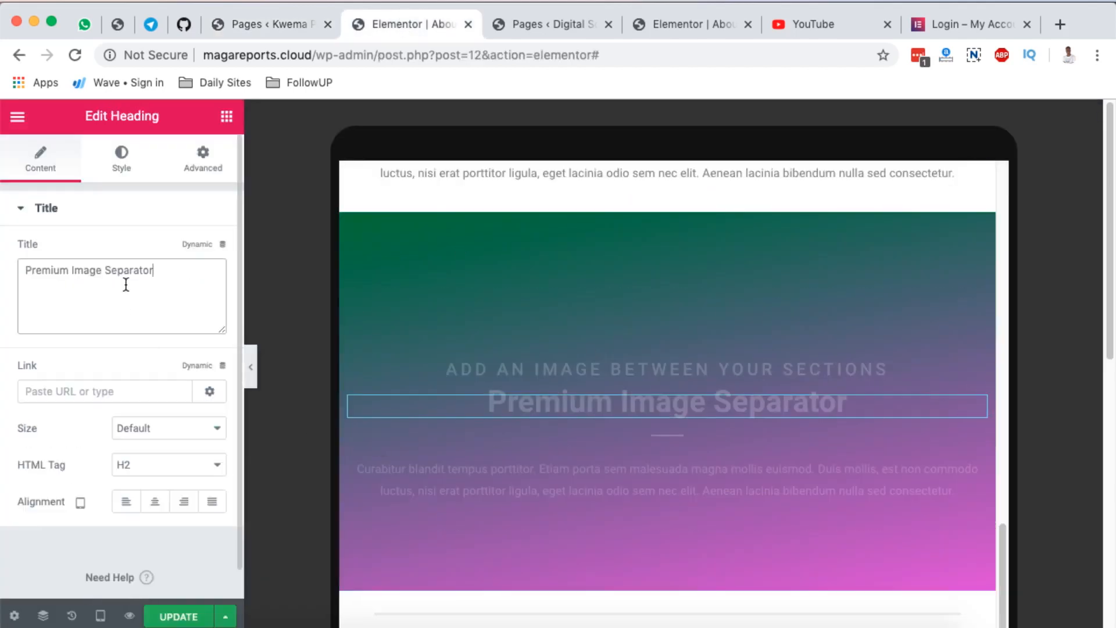
Step: Look up the Responsive Mode Switcher Control in the GitHub issue and return to the magareports.cloud editor's Desktop preview
{"action": "left_click", "coordinate": [184, 24]}
{"action": "scroll", "coordinate": [401, 329], "scroll_direction": "up", "scroll_amount": 2}
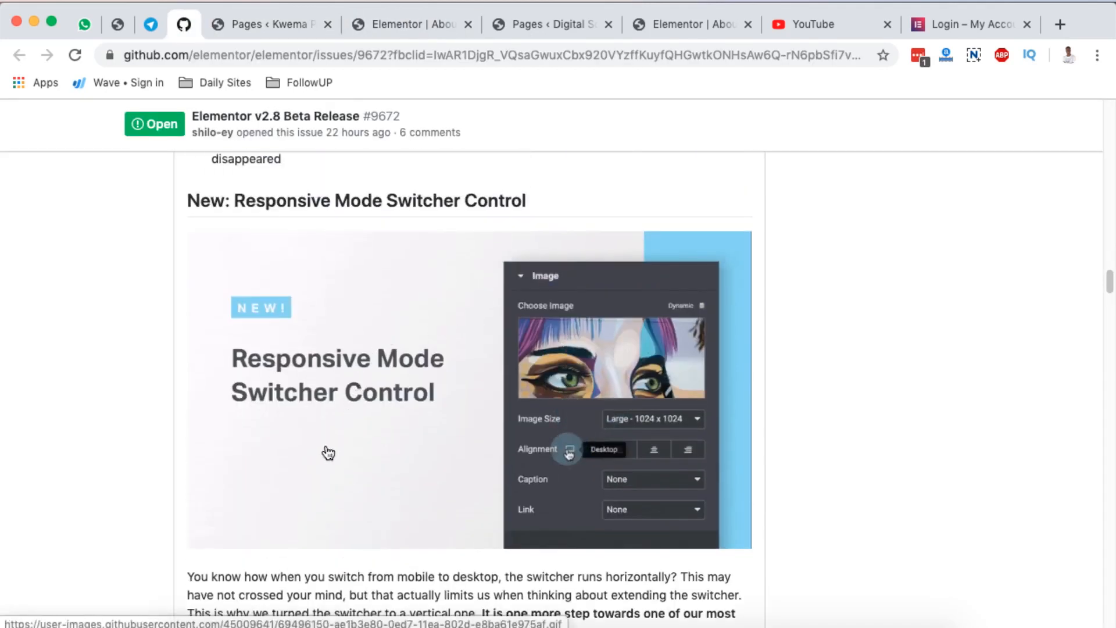
{"action": "left_click", "coordinate": [305, 27]}
{"action": "left_click", "coordinate": [408, 28]}
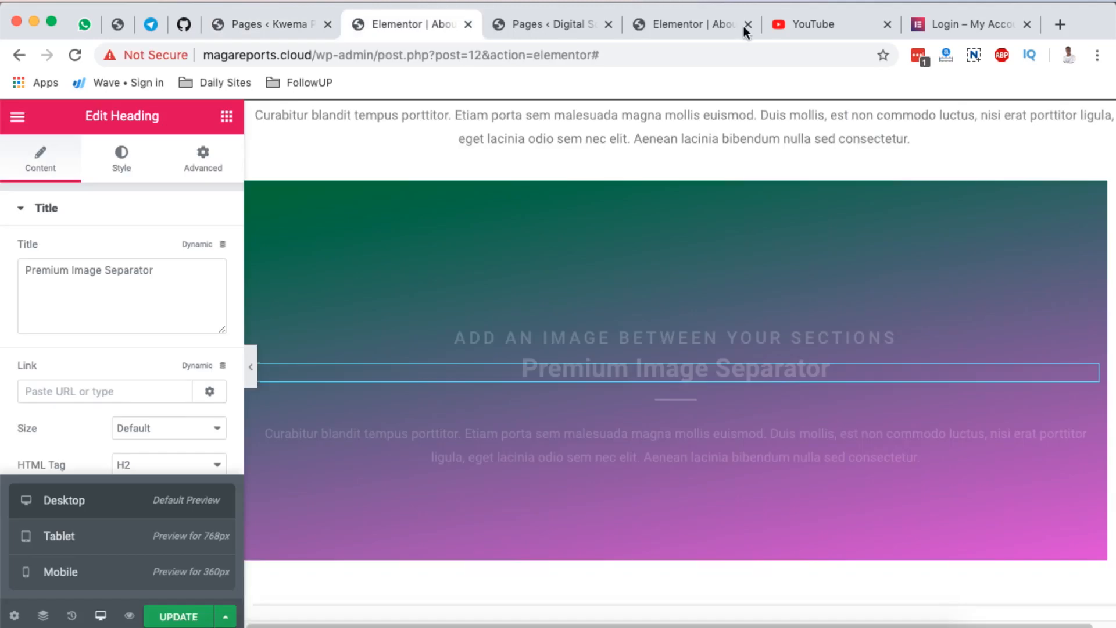
Step: In the digitalcreative.design editor, return to Desktop preview and examine the margin device switcher in the Accounting Services section's advanced settings
{"action": "left_click", "coordinate": [701, 22]}
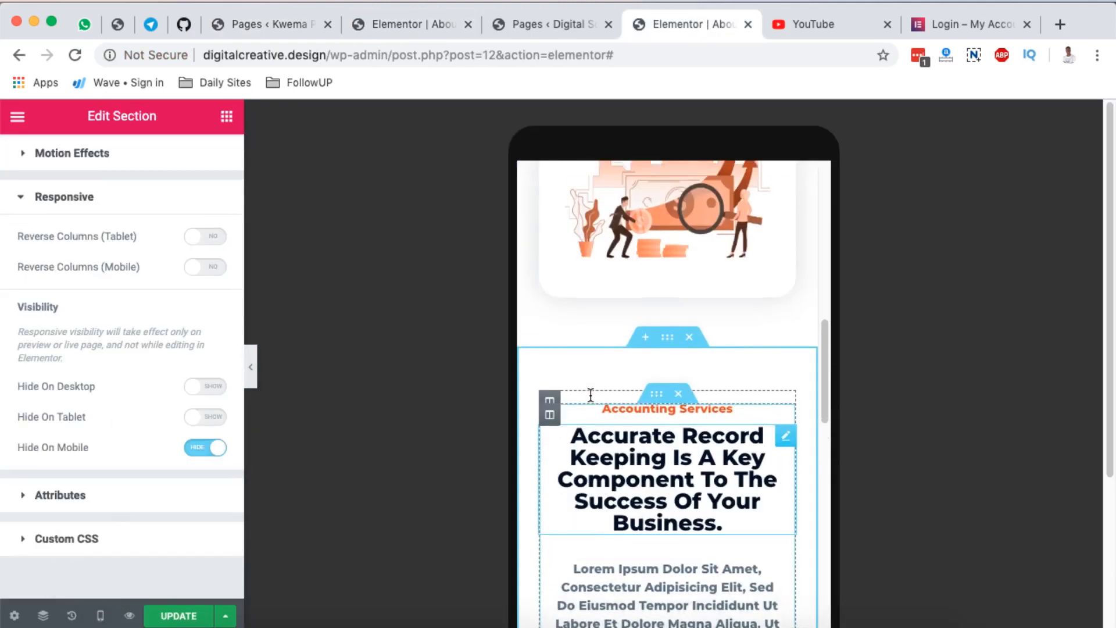
{"action": "left_click", "coordinate": [100, 616]}
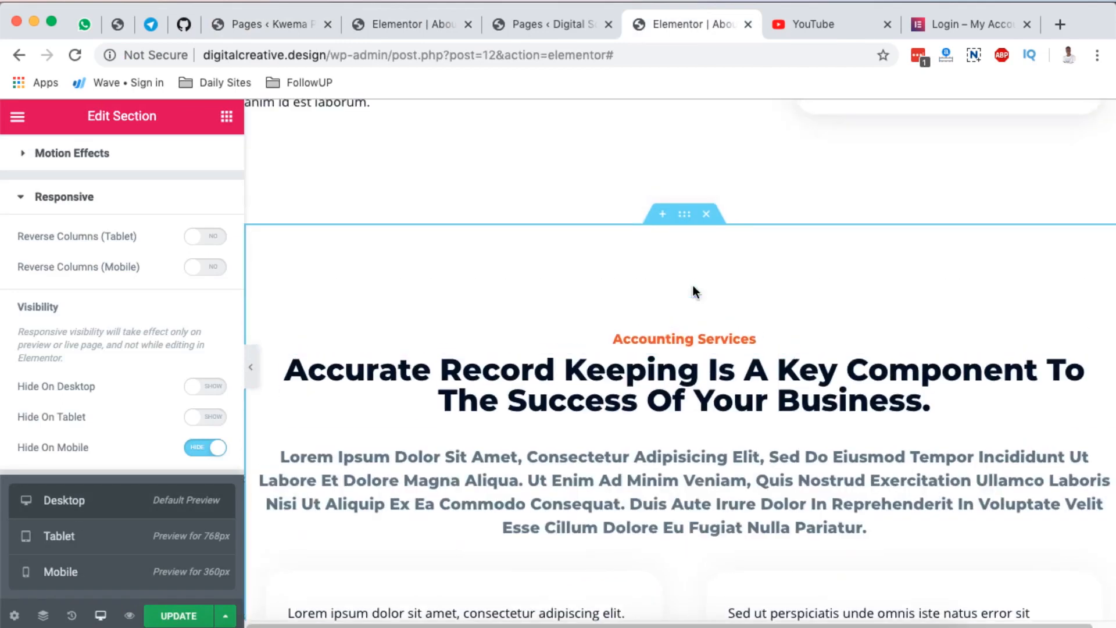
{"action": "scroll", "coordinate": [150, 214], "scroll_direction": "up", "scroll_amount": 3}
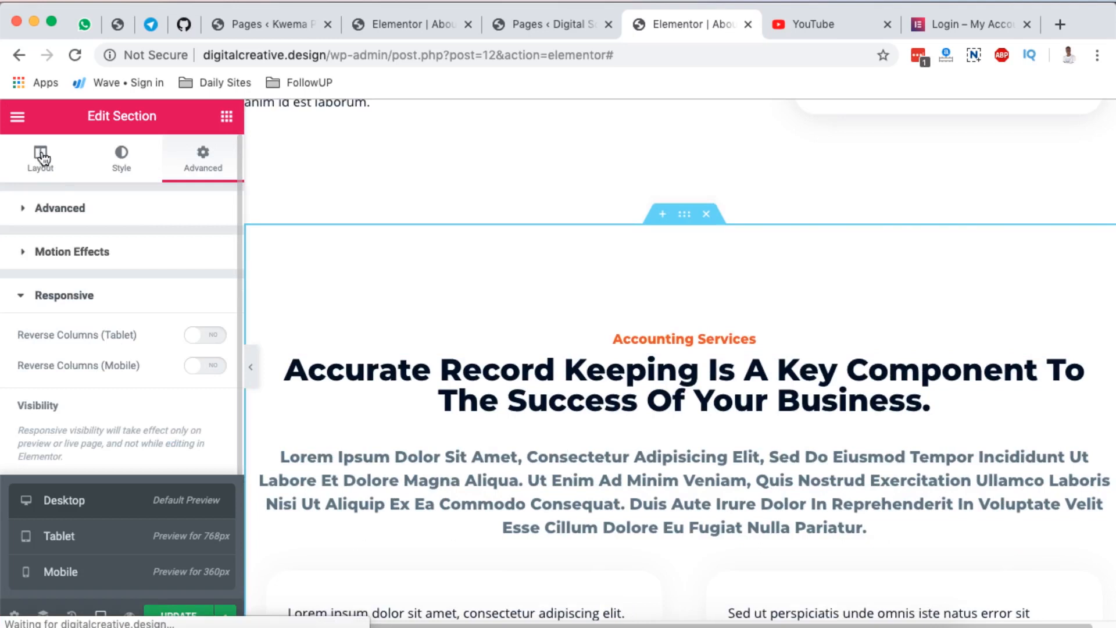
{"action": "left_click", "coordinate": [41, 158]}
{"action": "left_click", "coordinate": [203, 158]}
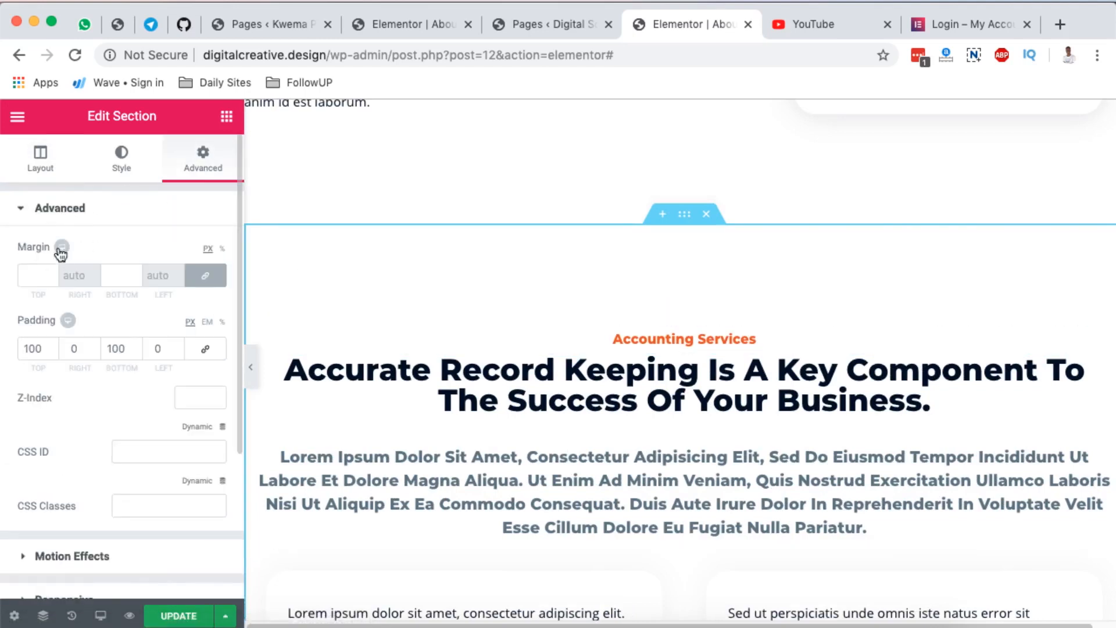
{"action": "left_click", "coordinate": [61, 249]}
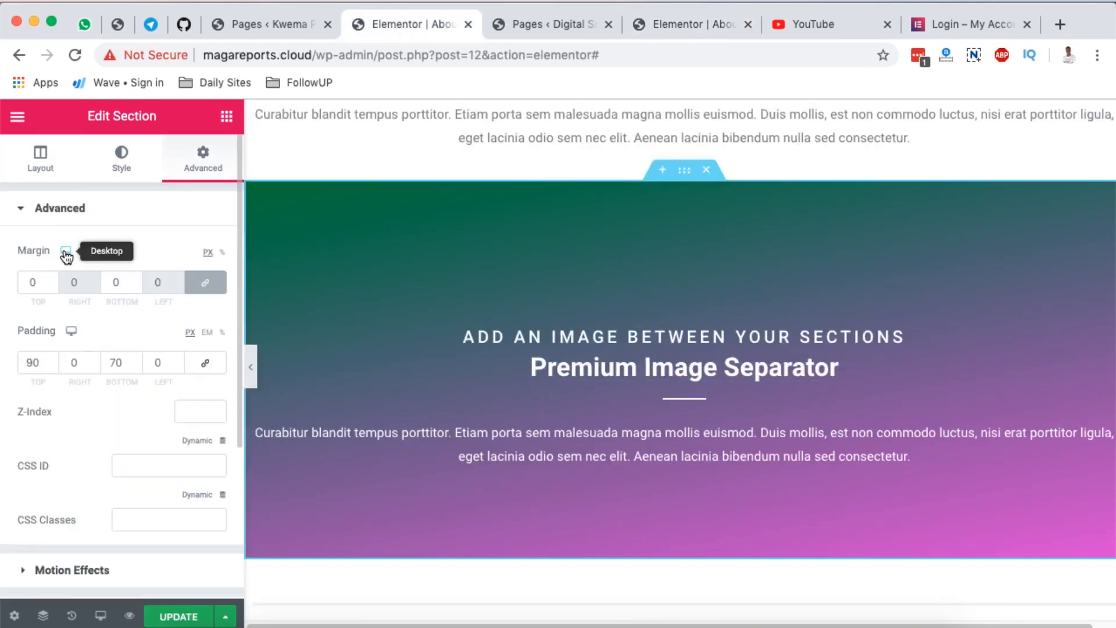
Step: In the magareports.cloud editor, switch the gradient section's margin control to Tablet and Mobile and check the page preview
{"action": "left_click", "coordinate": [65, 253]}
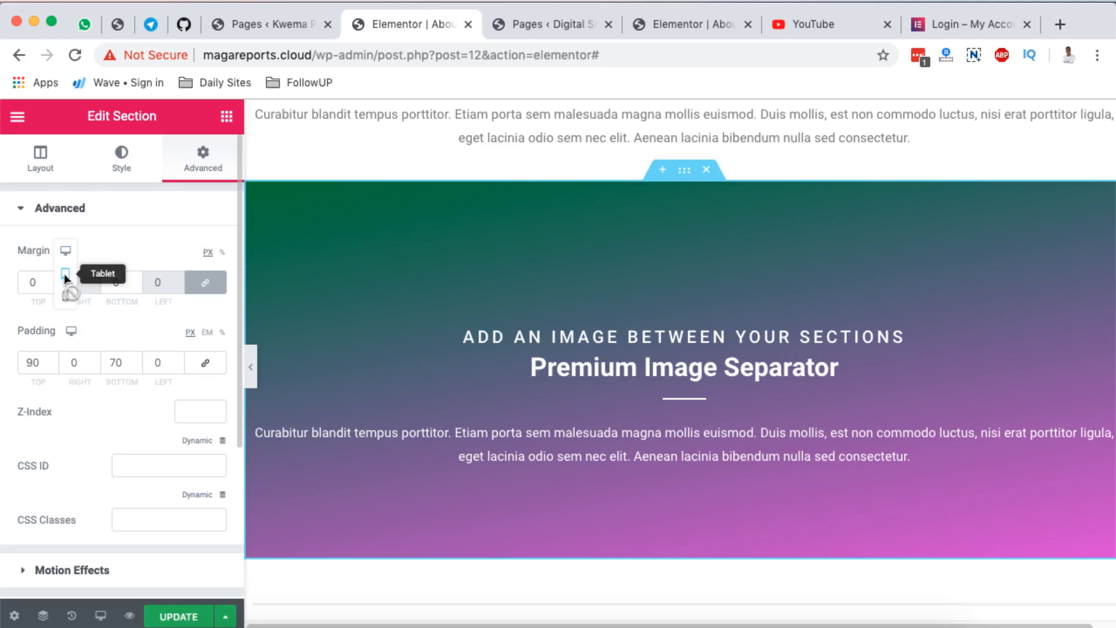
{"action": "left_click", "coordinate": [65, 273]}
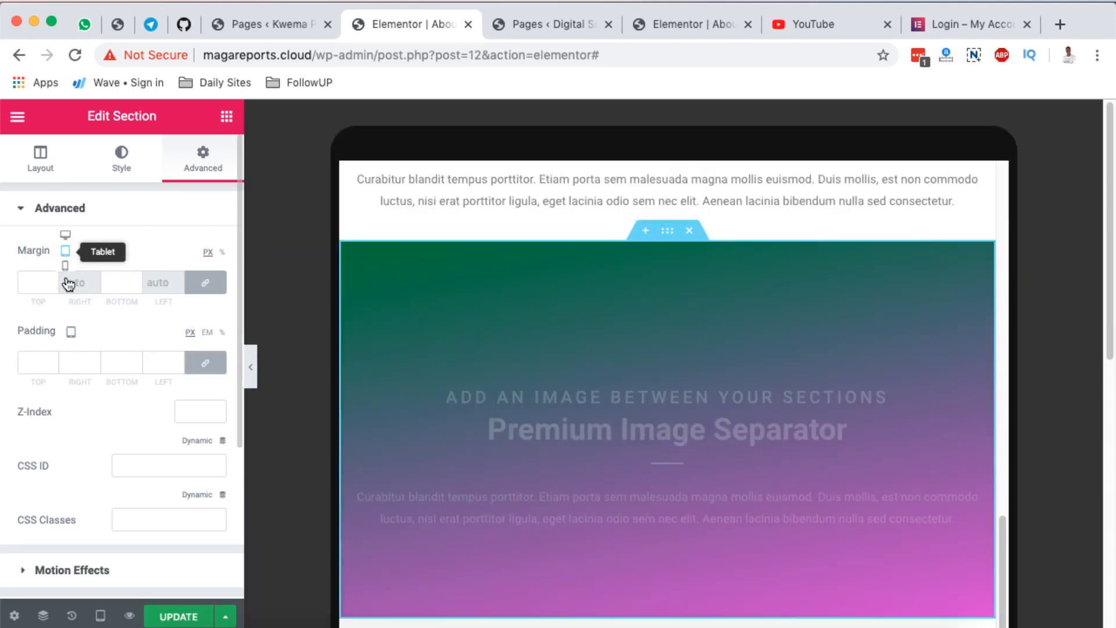
{"action": "left_click", "coordinate": [65, 267]}
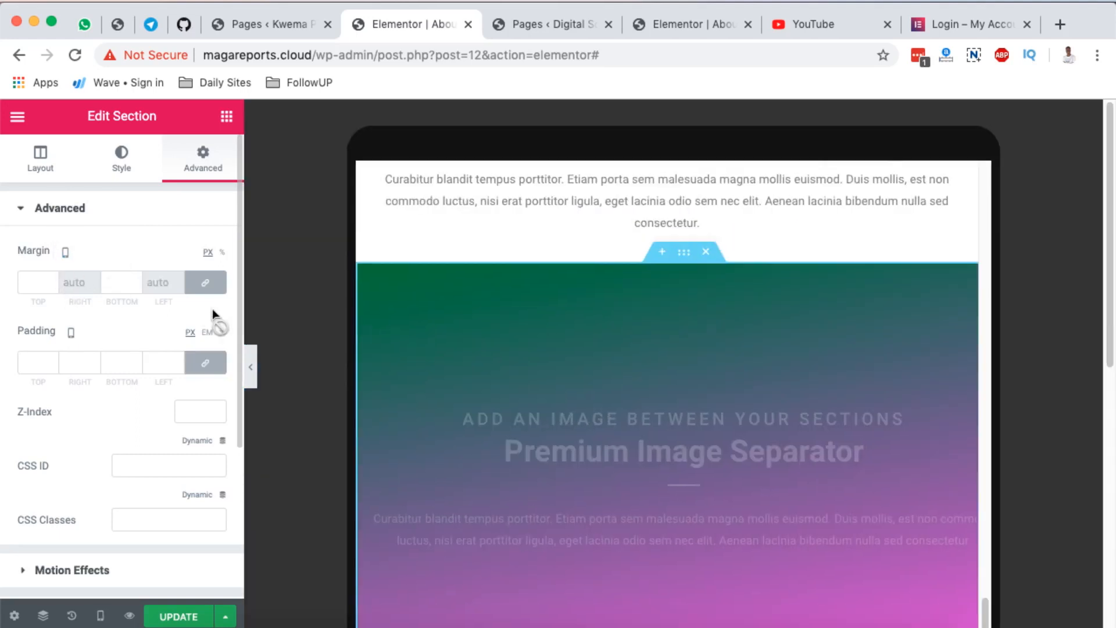
{"action": "scroll", "coordinate": [570, 401], "scroll_direction": "down", "scroll_amount": 8}
{"action": "scroll", "coordinate": [569, 401], "scroll_direction": "up", "scroll_amount": 3}
{"action": "scroll", "coordinate": [570, 401], "scroll_direction": "down", "scroll_amount": 10}
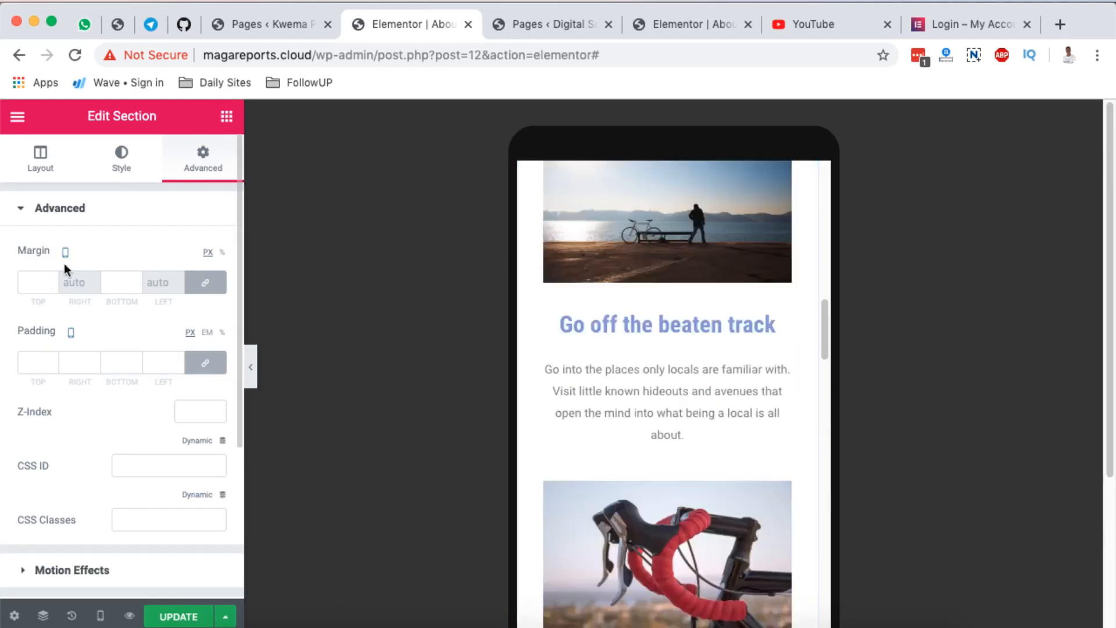
Step: Cycle the margin control's device switcher through Tablet and Desktop back to Mobile
{"action": "left_click", "coordinate": [65, 232]}
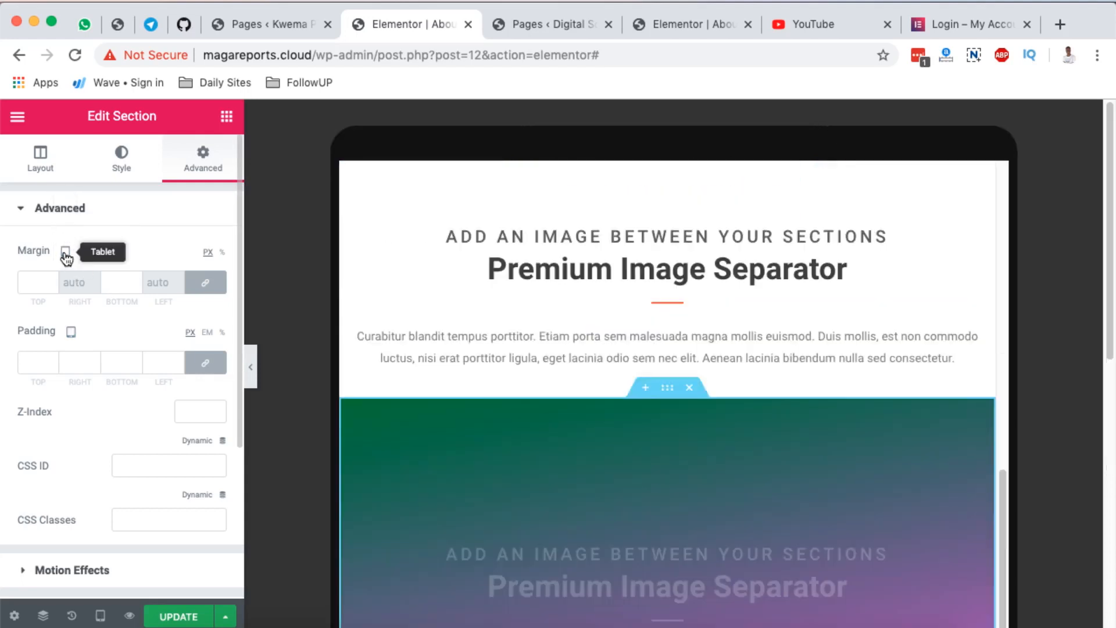
{"action": "left_click", "coordinate": [65, 251]}
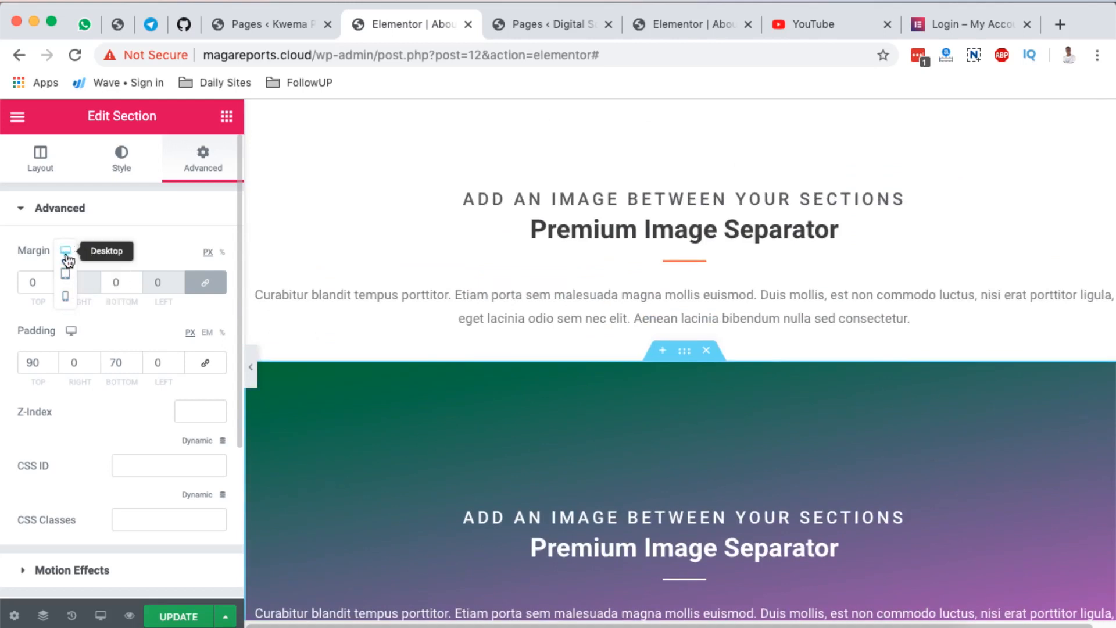
{"action": "left_click", "coordinate": [66, 297]}
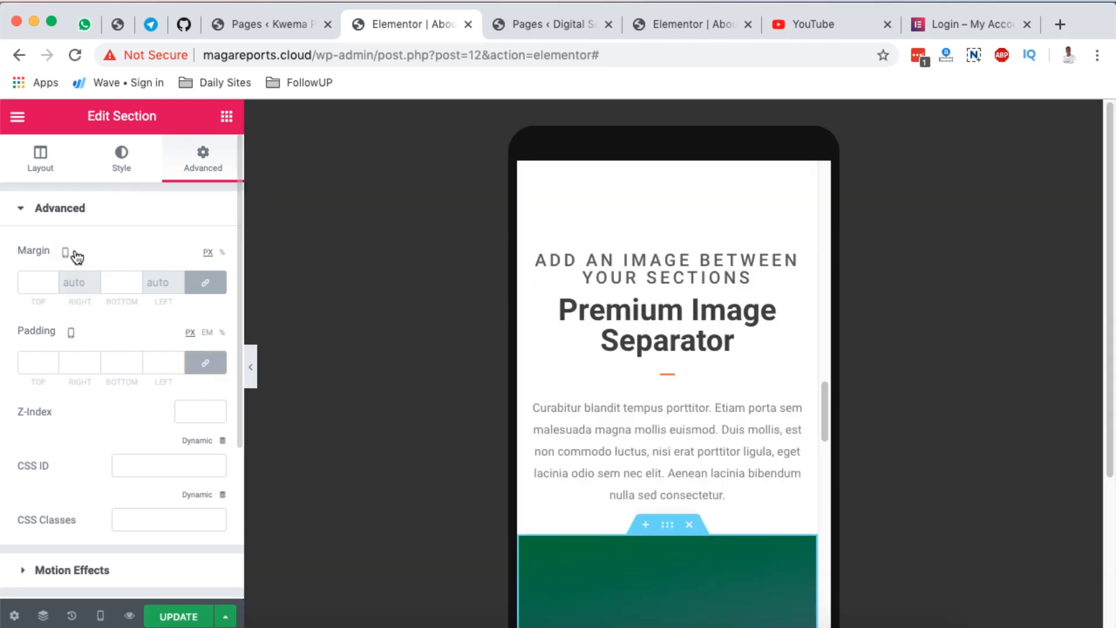
{"action": "mouse_move", "coordinate": [65, 250]}
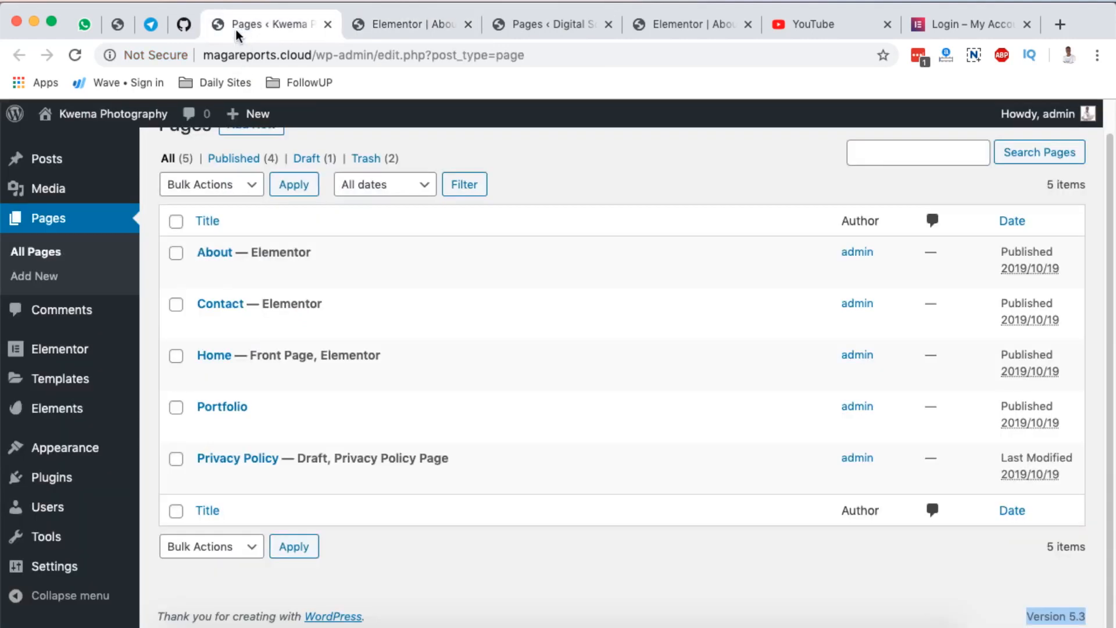
Step: Revisit the GitHub release issue and return the magareports.cloud editor to the default Desktop preview
{"action": "left_click", "coordinate": [183, 28]}
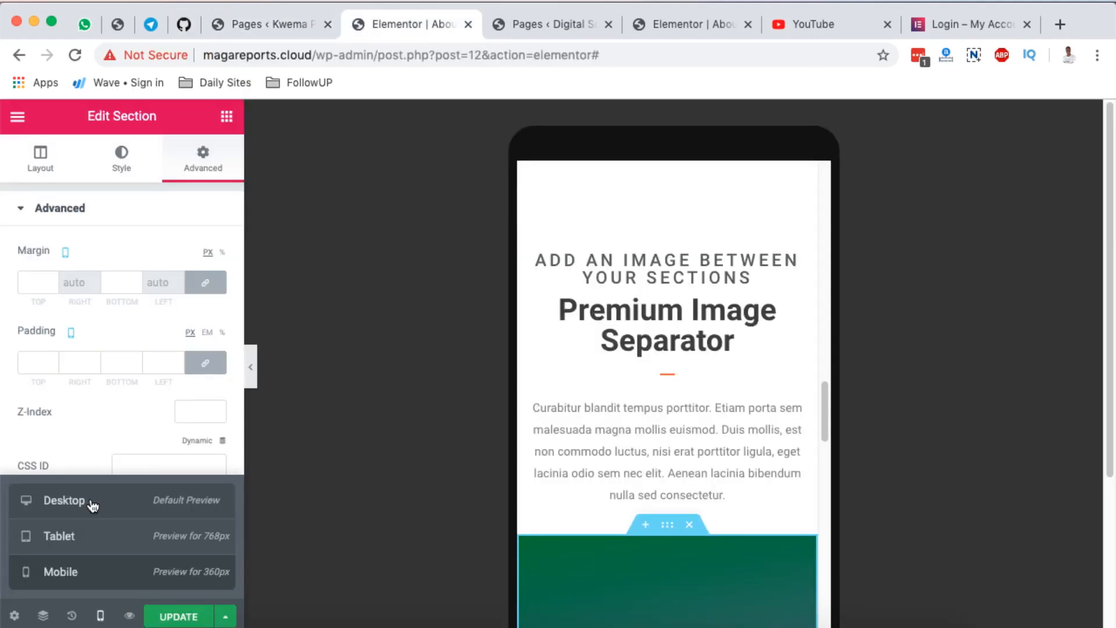
{"action": "left_click", "coordinate": [92, 503]}
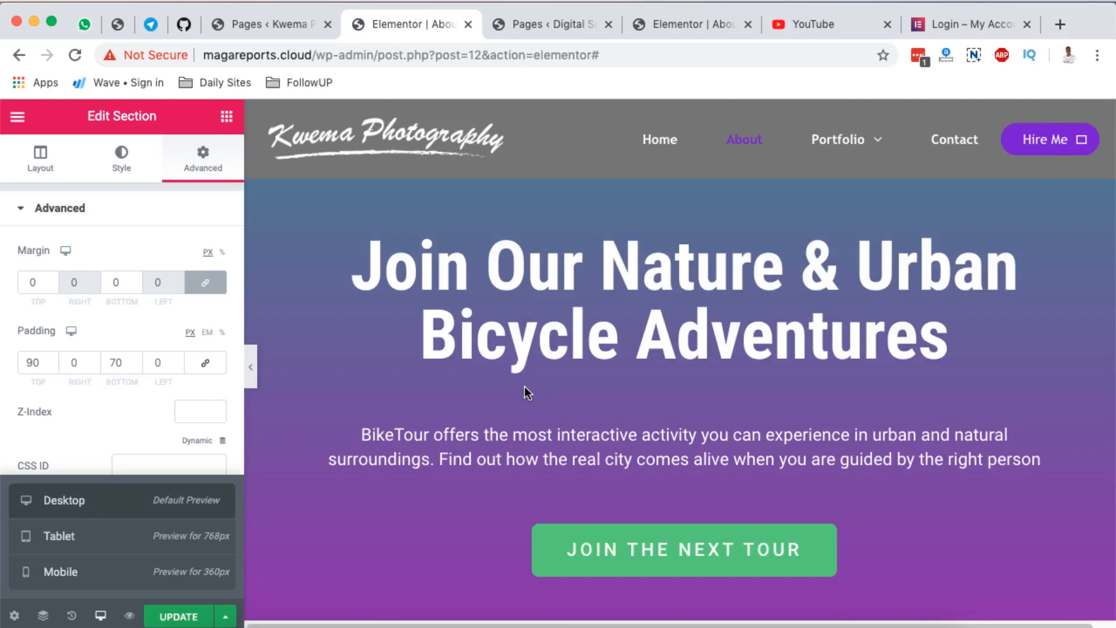
Step: Open the template library from the empty widget area at the end of the About page
{"action": "scroll", "coordinate": [524, 386], "scroll_direction": "down", "scroll_amount": 15}
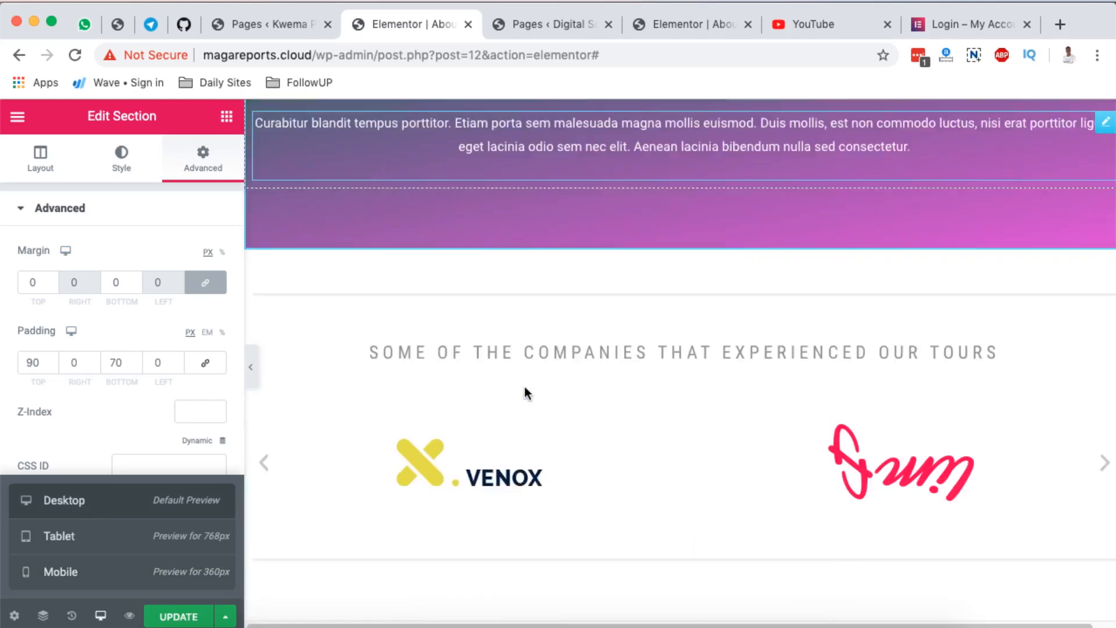
{"action": "scroll", "coordinate": [524, 386], "scroll_direction": "down", "scroll_amount": 3}
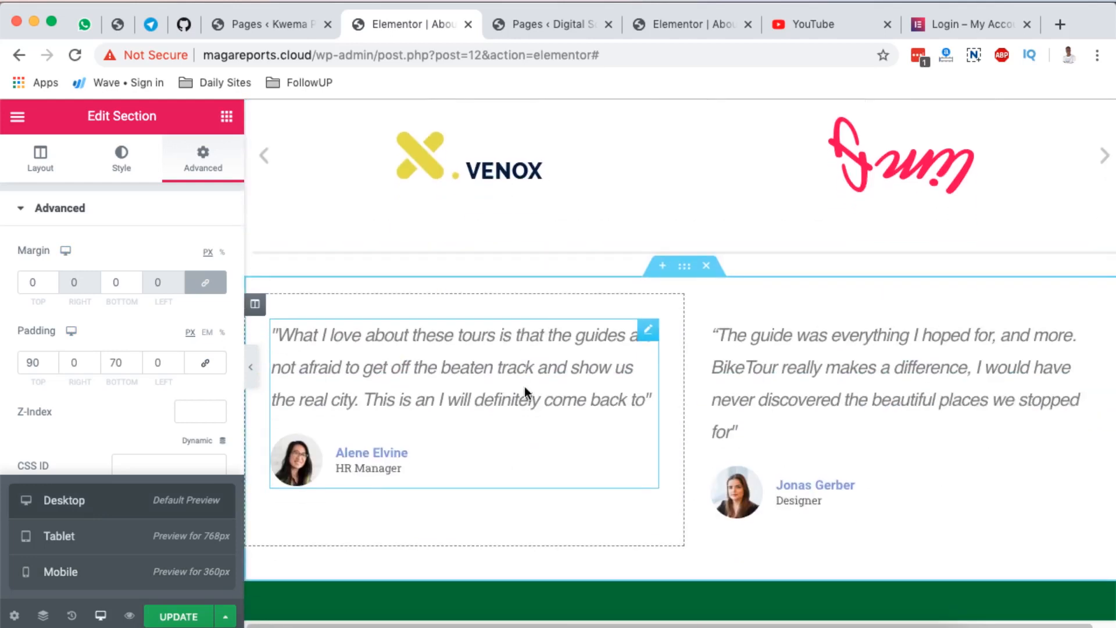
{"action": "scroll", "coordinate": [524, 386], "scroll_direction": "down", "scroll_amount": 6}
{"action": "scroll", "coordinate": [524, 386], "scroll_direction": "down", "scroll_amount": 3}
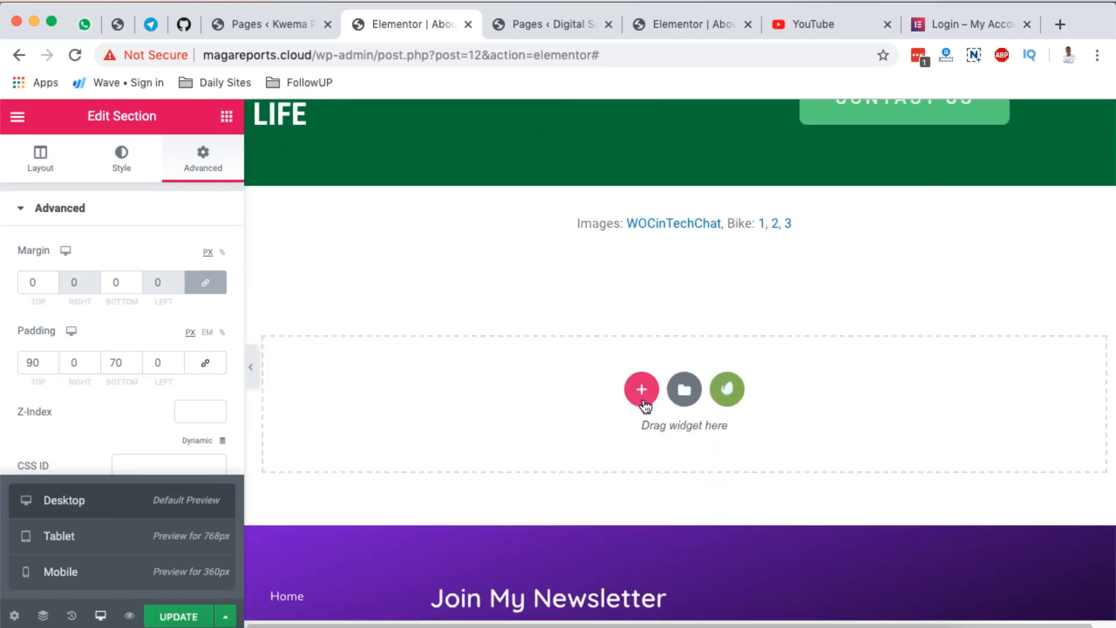
{"action": "left_click", "coordinate": [686, 390]}
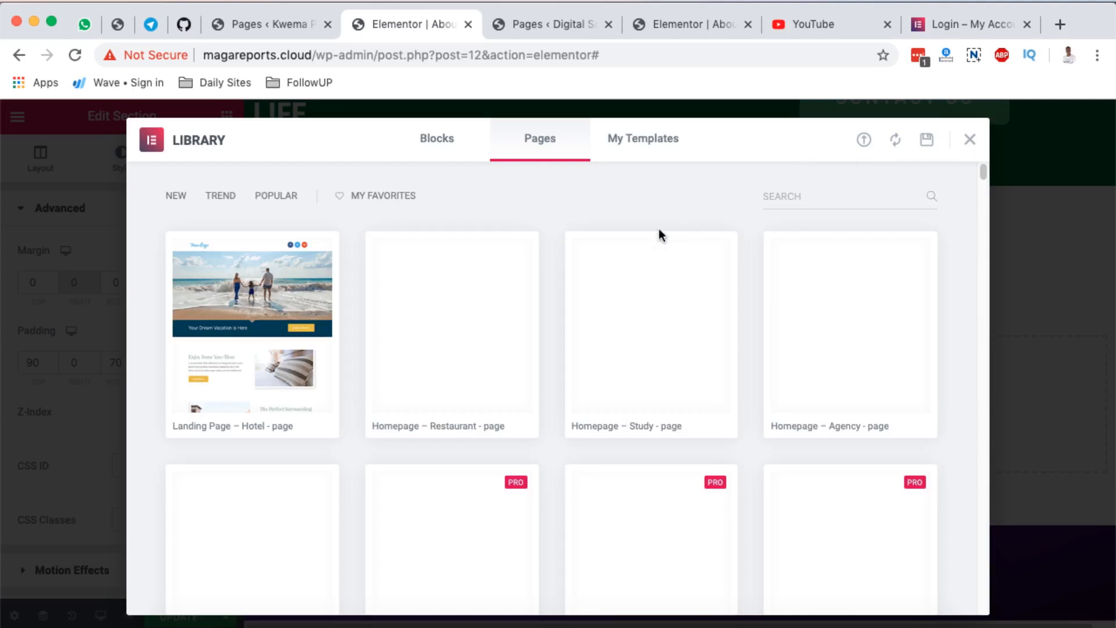
Step: Browse the library's page templates, try to insert the Maintenance Mode page, and open the Elementor account connection page
{"action": "scroll", "coordinate": [450, 459], "scroll_direction": "down", "scroll_amount": 10}
{"action": "scroll", "coordinate": [451, 465], "scroll_direction": "down", "scroll_amount": 20}
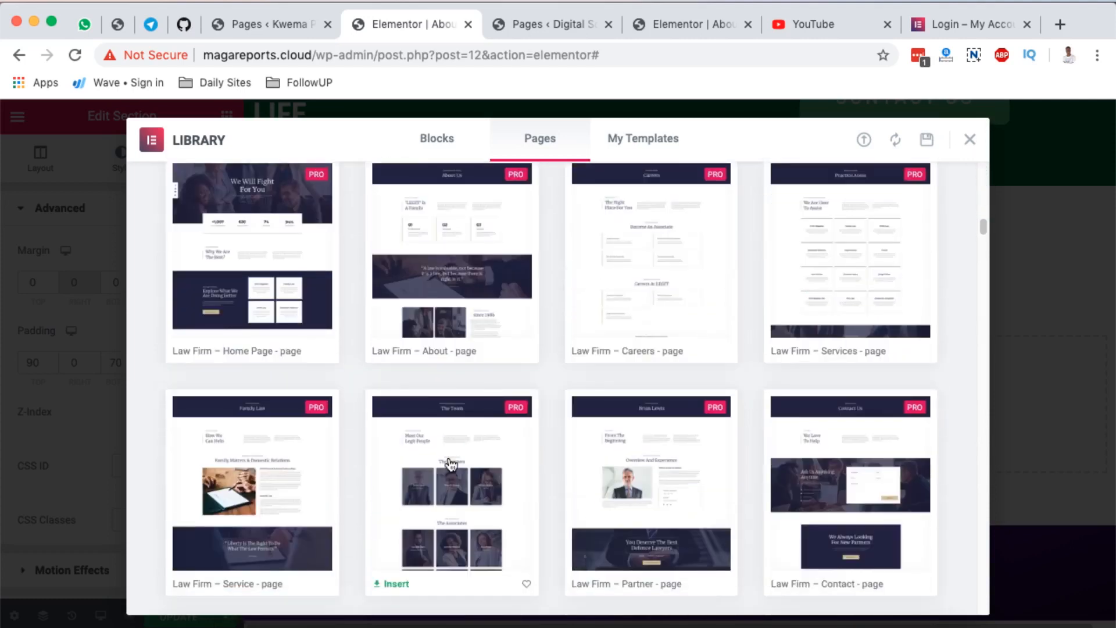
{"action": "scroll", "coordinate": [450, 463], "scroll_direction": "up", "scroll_amount": 10}
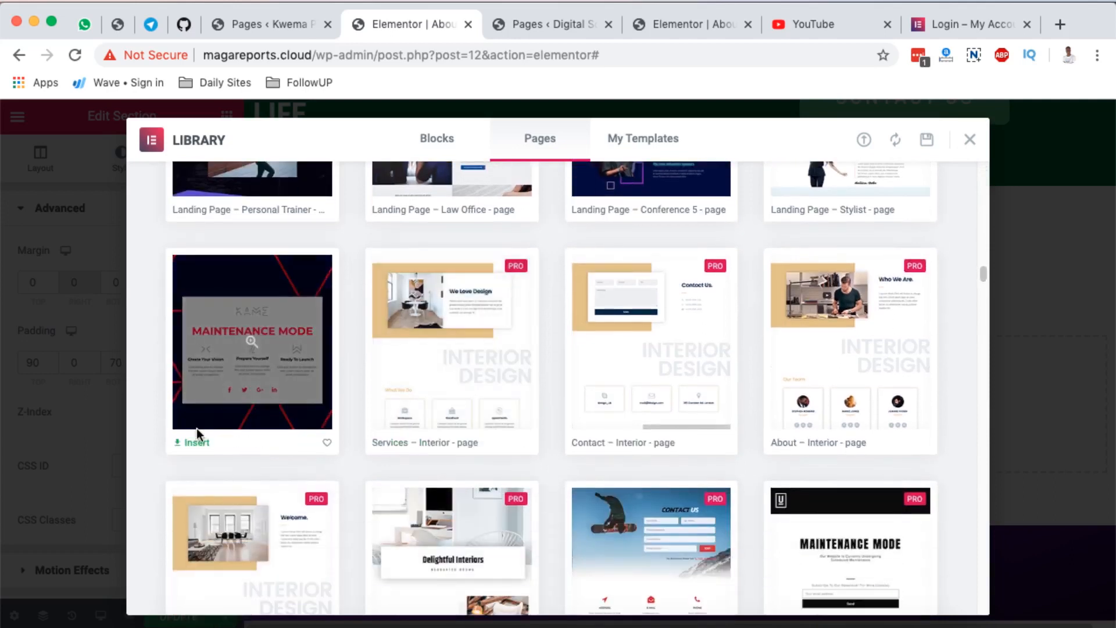
{"action": "left_click", "coordinate": [196, 442]}
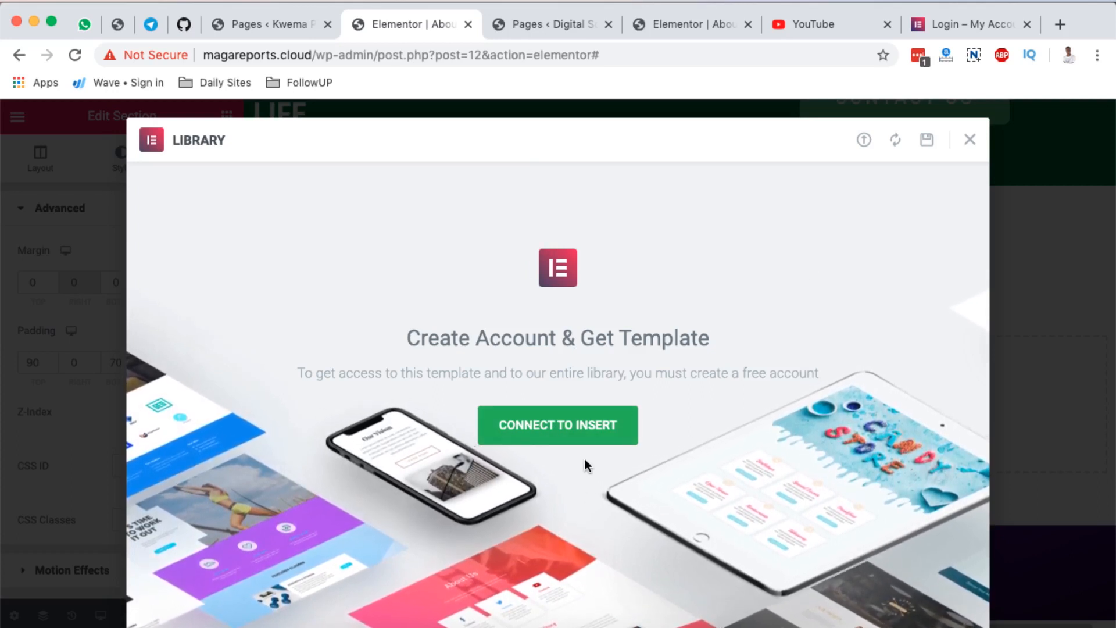
{"action": "left_click", "coordinate": [549, 432]}
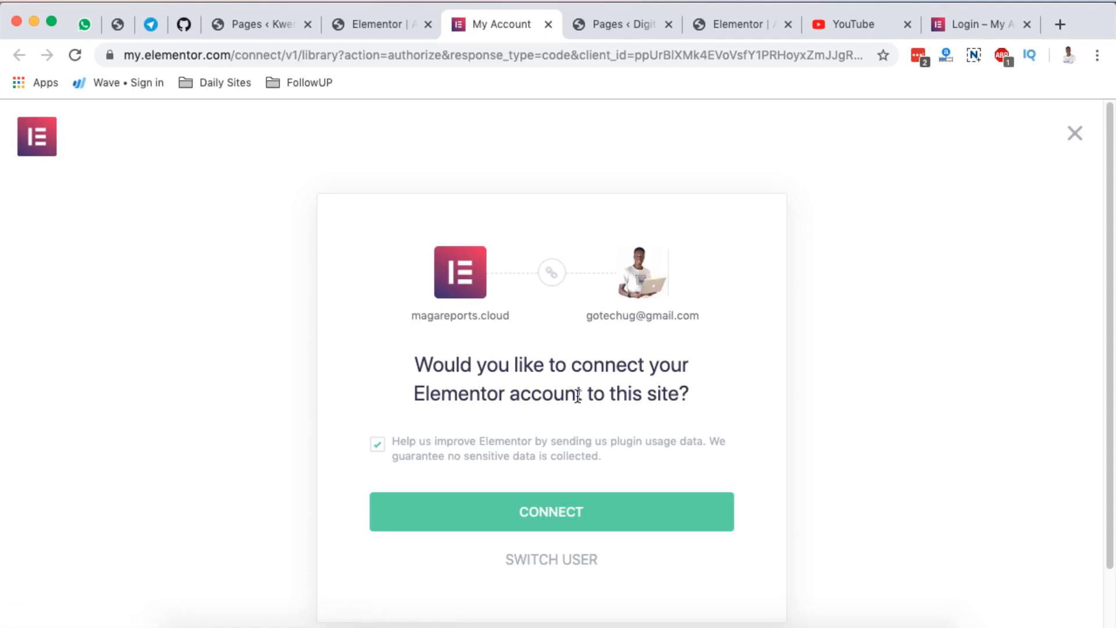
Step: Read the GitHub release issue's section on connecting a free Elementor account, and return to the magareports.cloud editor
{"action": "left_click", "coordinate": [256, 24]}
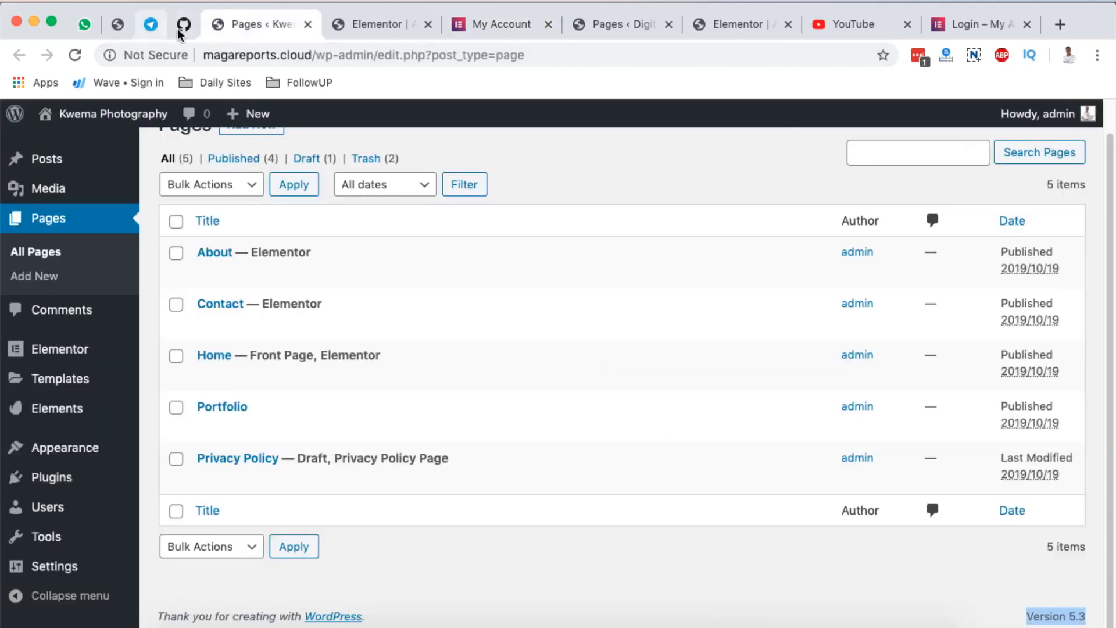
{"action": "left_click", "coordinate": [183, 23]}
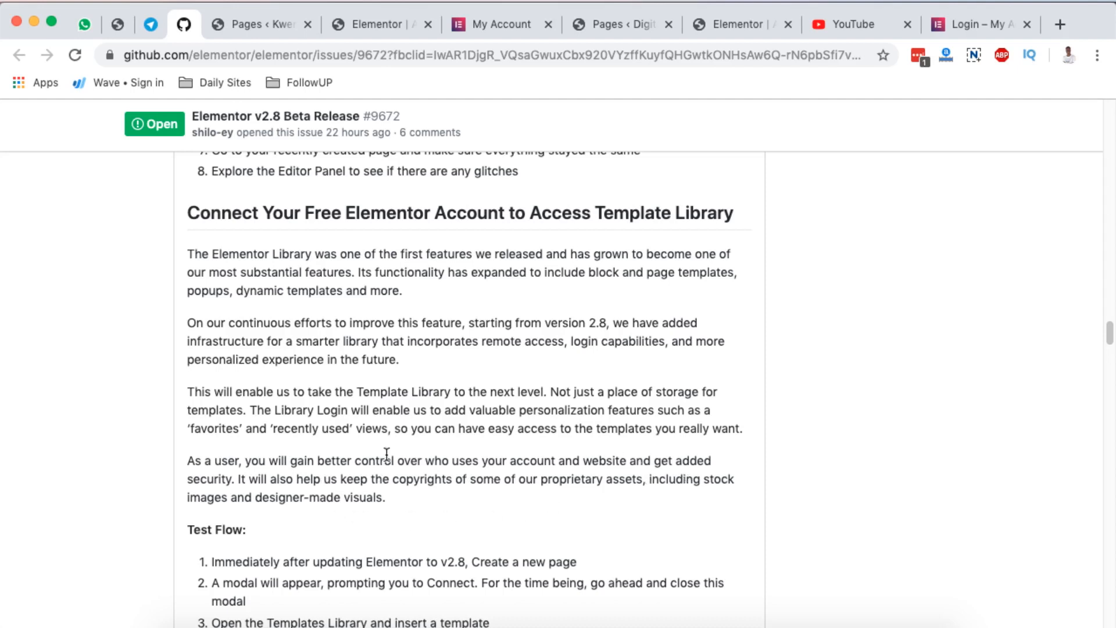
{"action": "left_click", "coordinate": [370, 34]}
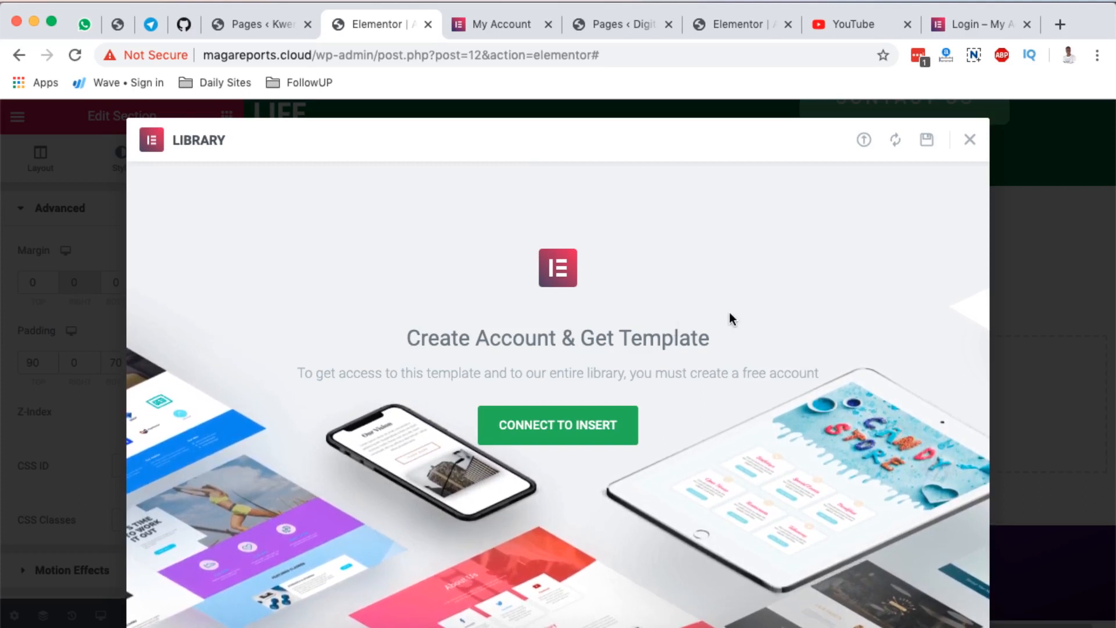
Step: Close the template library and look over the page's testimonials, contact banner and empty widget area
{"action": "scroll", "coordinate": [775, 274], "scroll_direction": "down", "scroll_amount": 5}
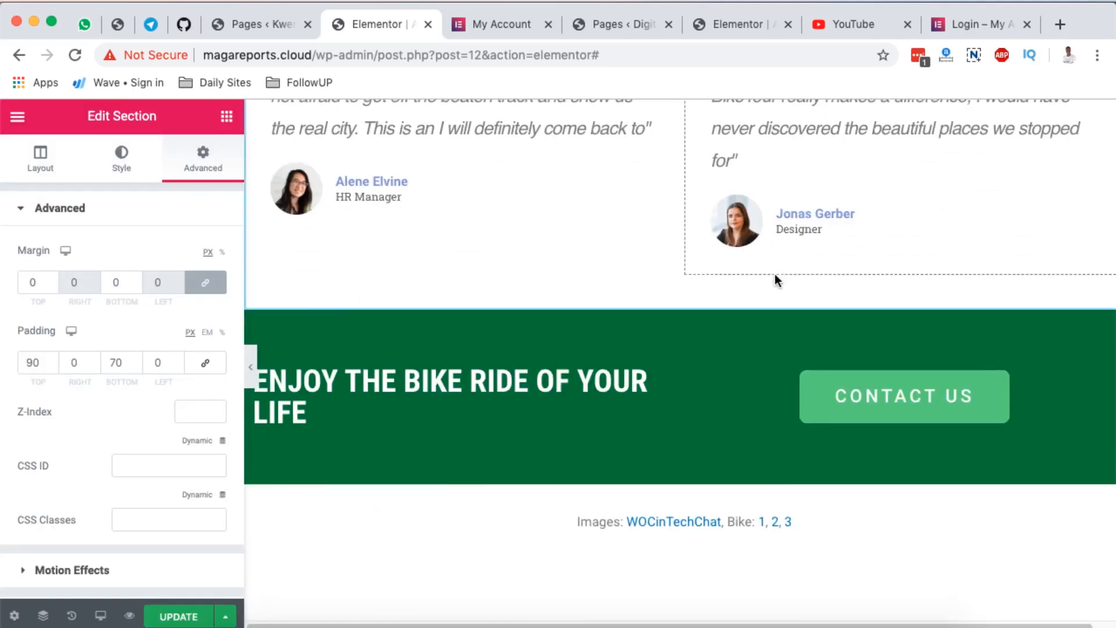
{"action": "scroll", "coordinate": [775, 274], "scroll_direction": "down", "scroll_amount": 6}
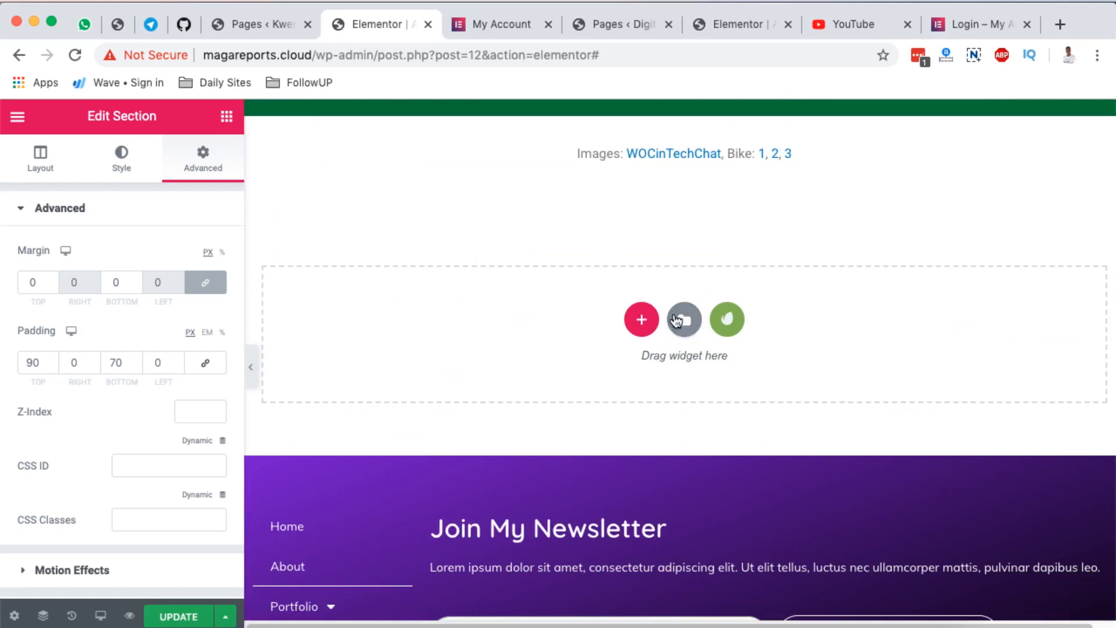
{"action": "scroll", "coordinate": [698, 355], "scroll_direction": "down", "scroll_amount": 2}
{"action": "scroll", "coordinate": [697, 355], "scroll_direction": "up", "scroll_amount": 5}
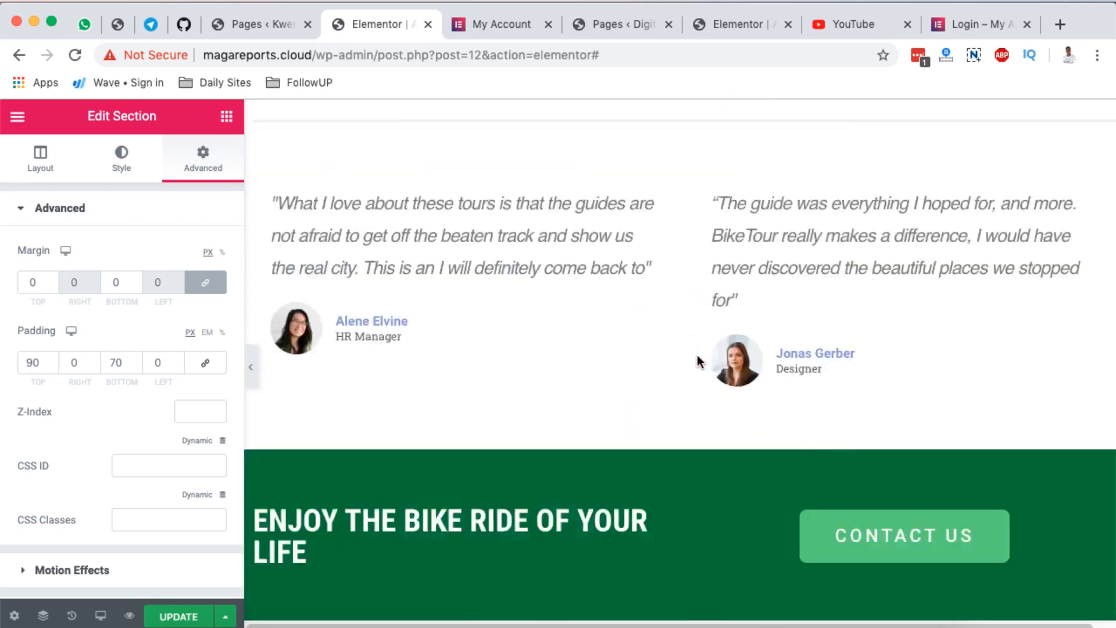